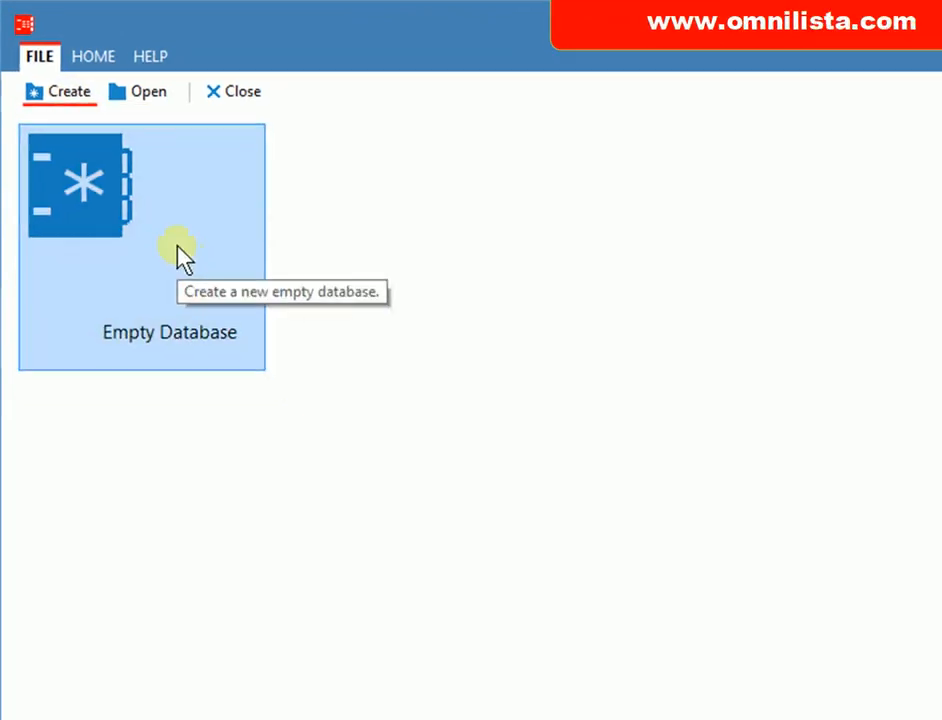
Step: Create a new empty database and save it as Orders Database in the Sample Databases folder
{"action": "left_click", "coordinate": [183, 257]}
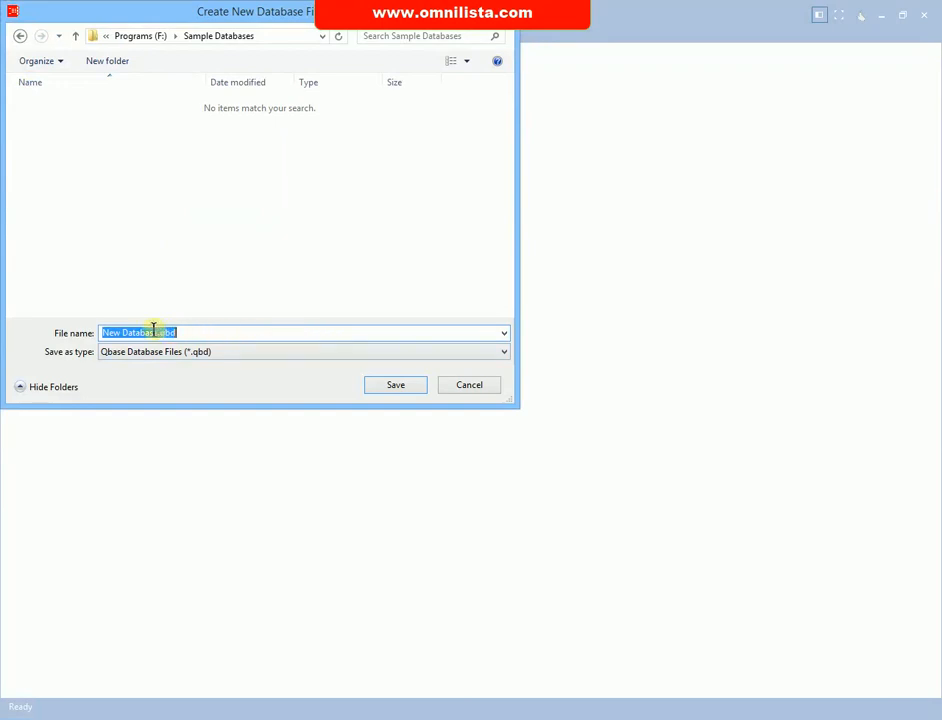
{"action": "type", "text": "Orders Databas"}
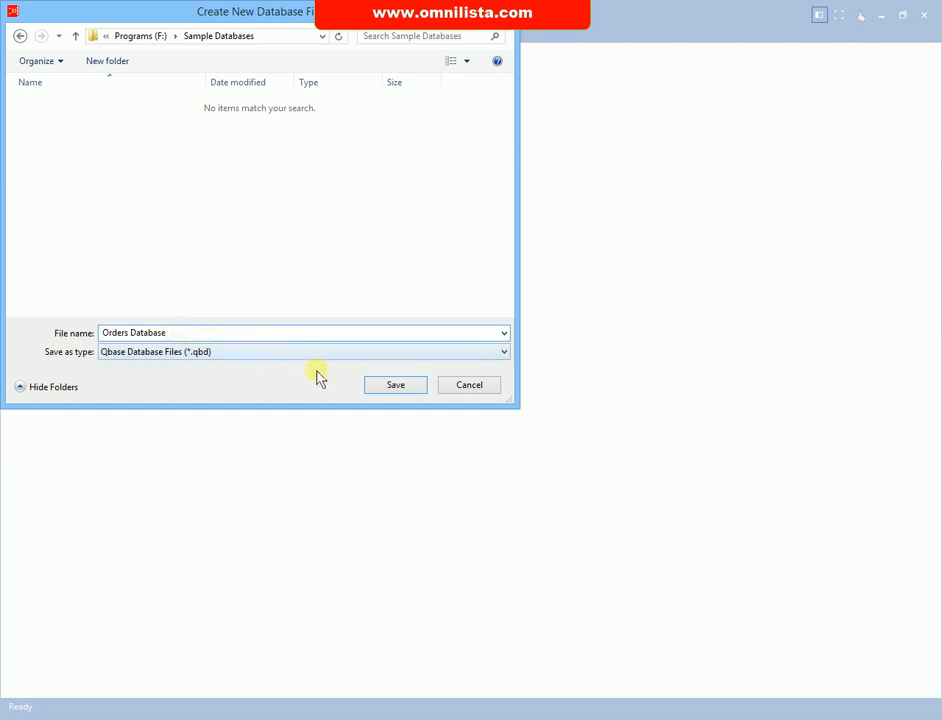
{"action": "left_click", "coordinate": [388, 388]}
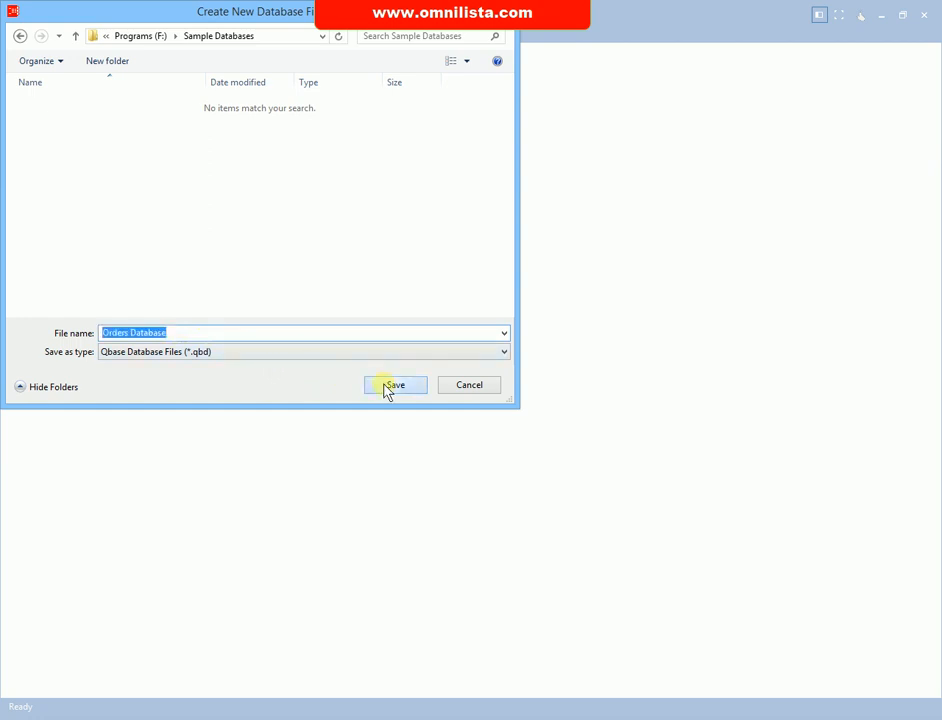
{"action": "left_click", "coordinate": [388, 388]}
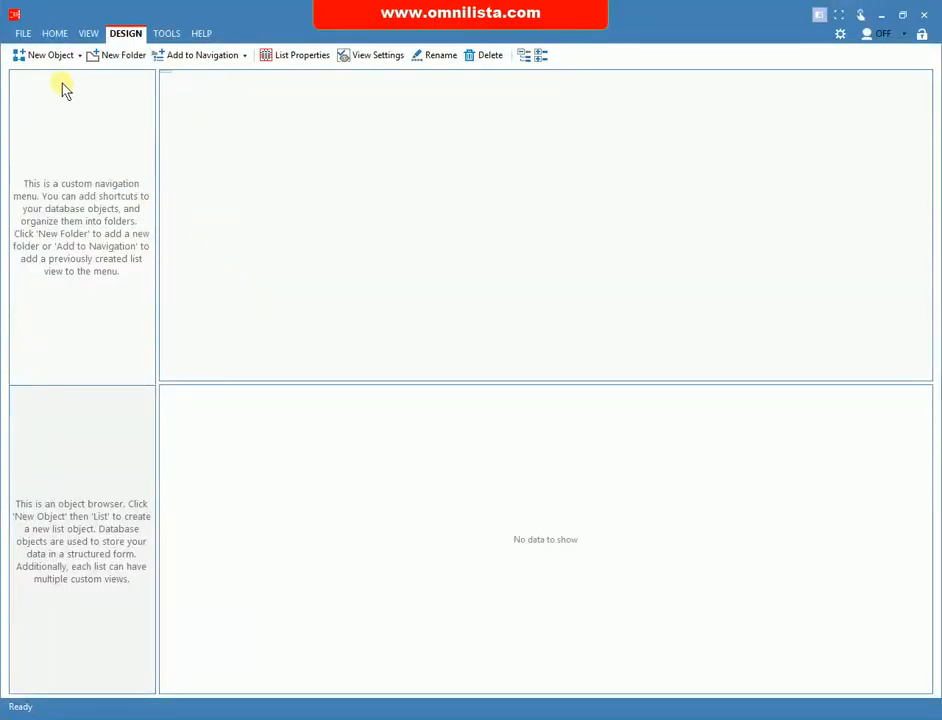
Step: Add a new list object named My Orders to the database
{"action": "left_click", "coordinate": [52, 58]}
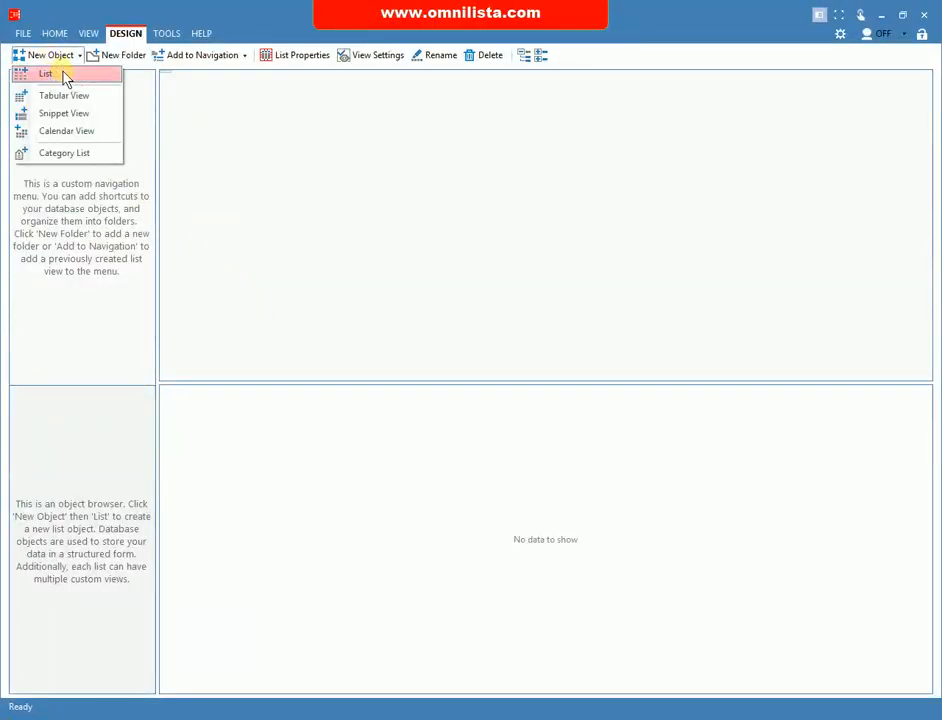
{"action": "left_click", "coordinate": [62, 72]}
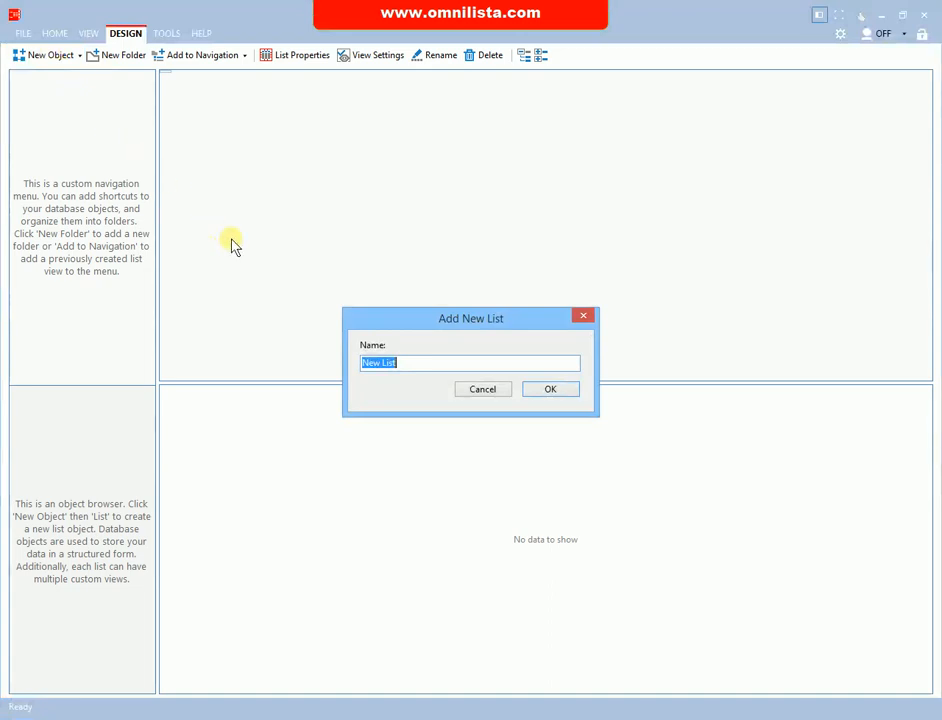
{"action": "type", "text": "M"}
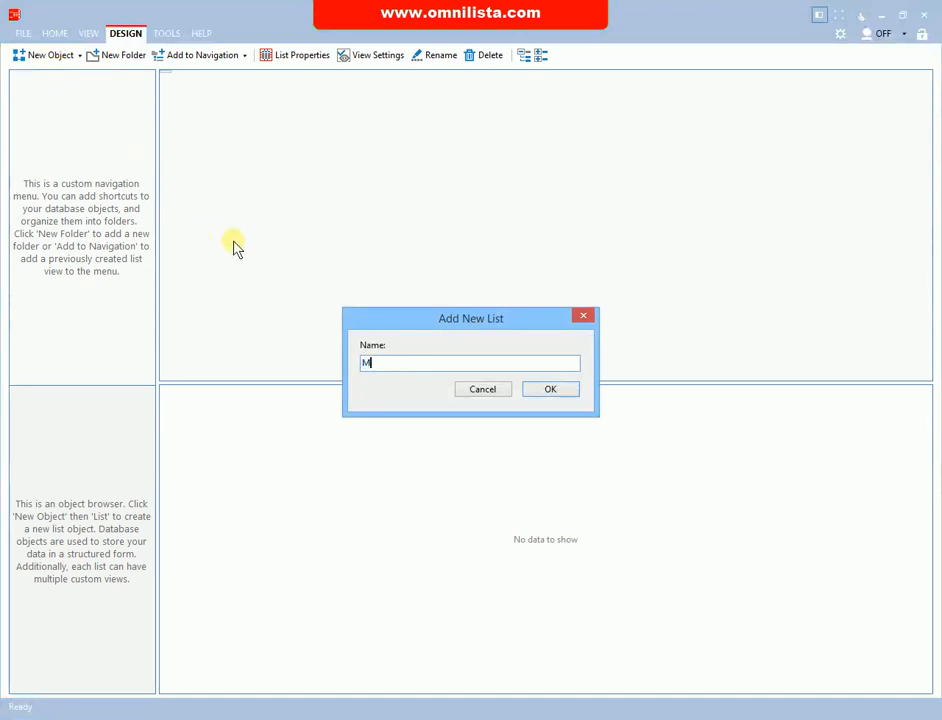
{"action": "type", "text": "y Odders"}
{"action": "left_click", "coordinate": [533, 391]}
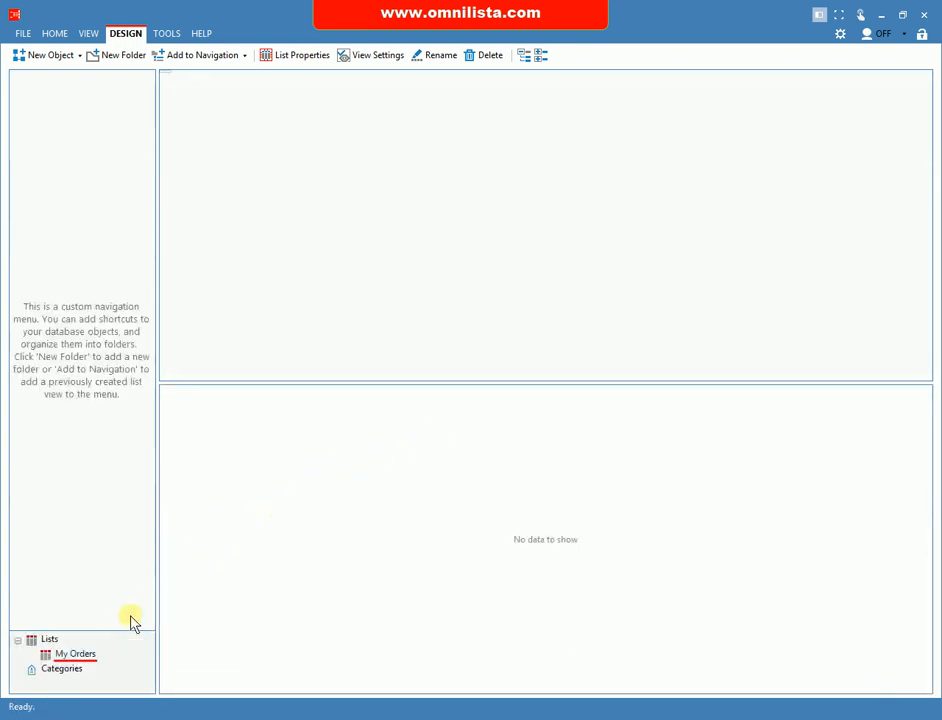
Step: Open the data designer in the My Orders list's properties and add a text column named Client Name
{"action": "right_click", "coordinate": [88, 655]}
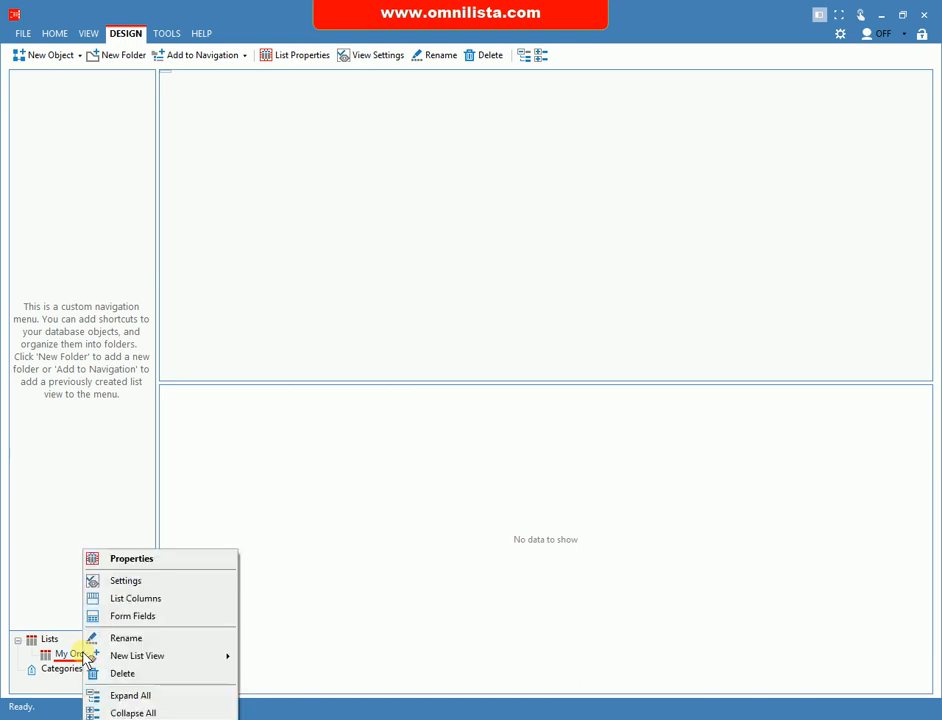
{"action": "left_click", "coordinate": [185, 566]}
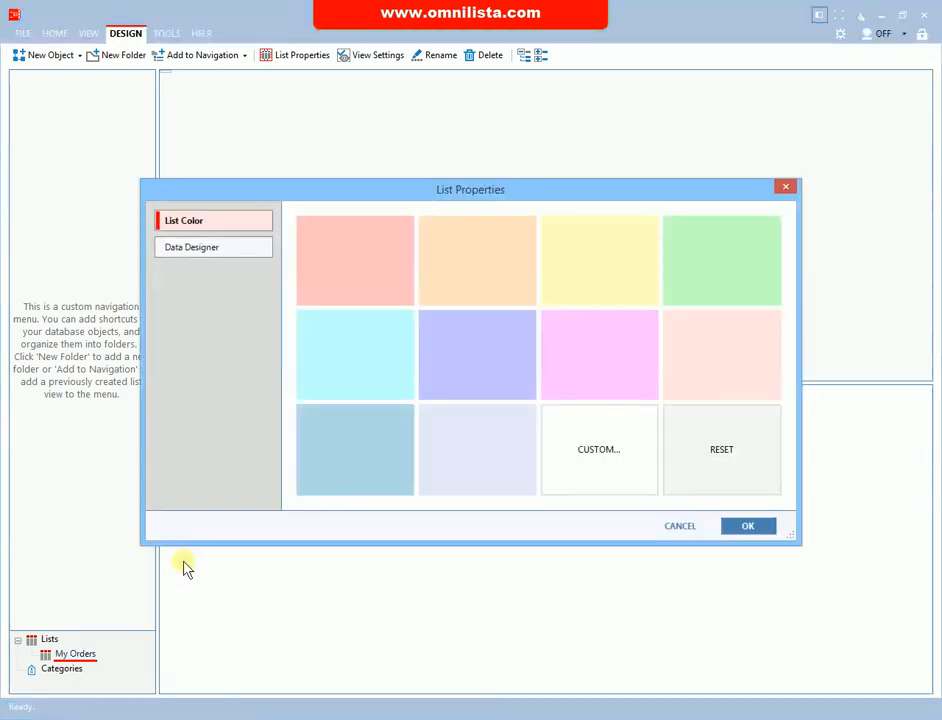
{"action": "left_click", "coordinate": [237, 255]}
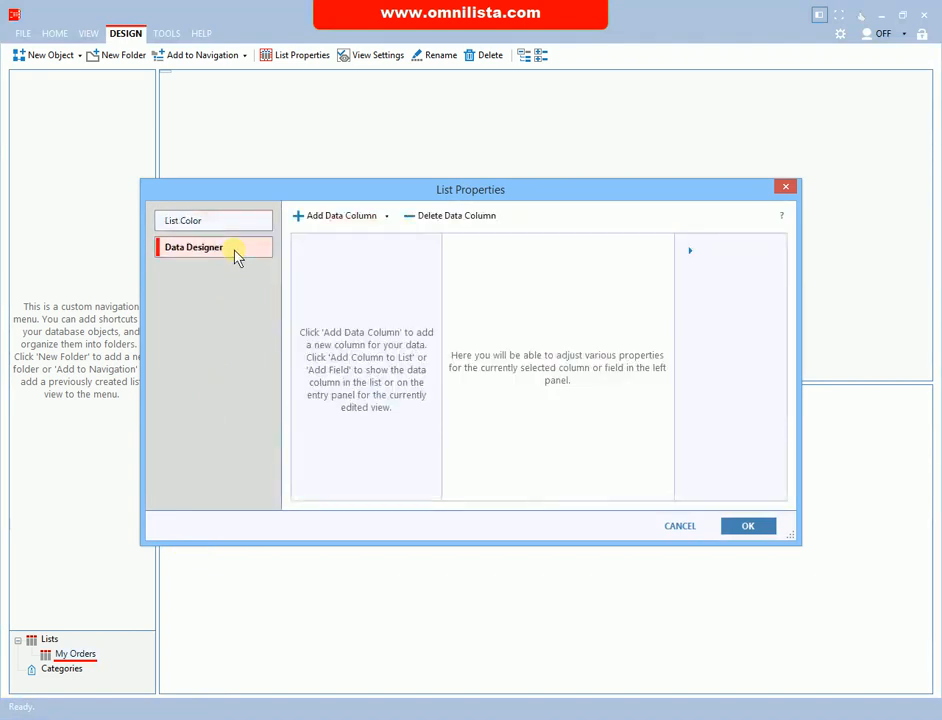
{"action": "left_click", "coordinate": [349, 224]}
{"action": "left_click", "coordinate": [350, 256]}
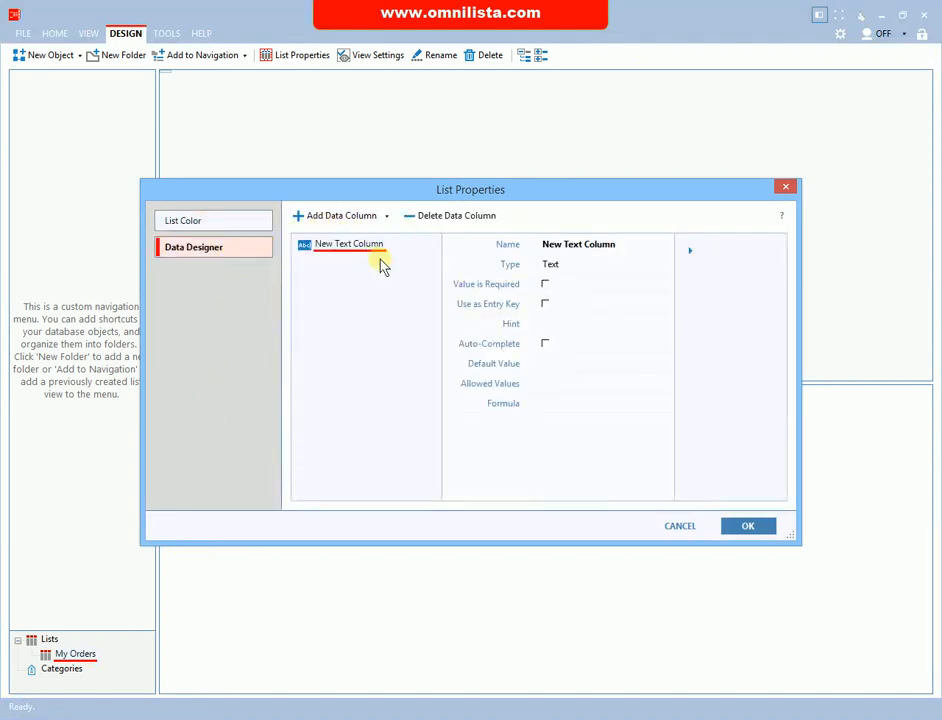
{"action": "left_click", "coordinate": [566, 246]}
{"action": "key", "text": "ctrl+a"}
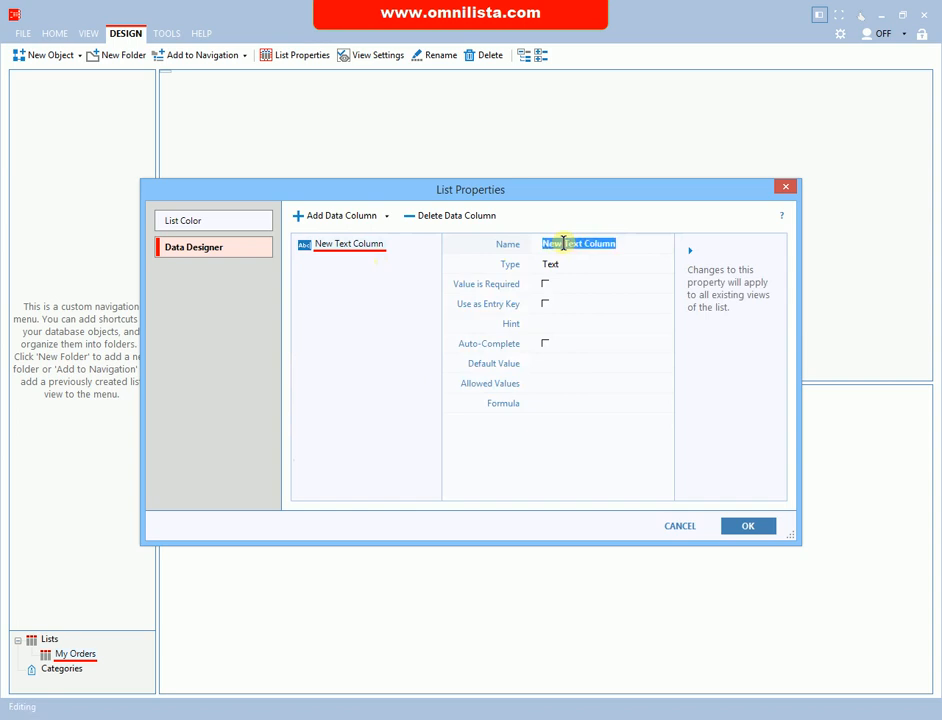
{"action": "type", "text": "Clien"}
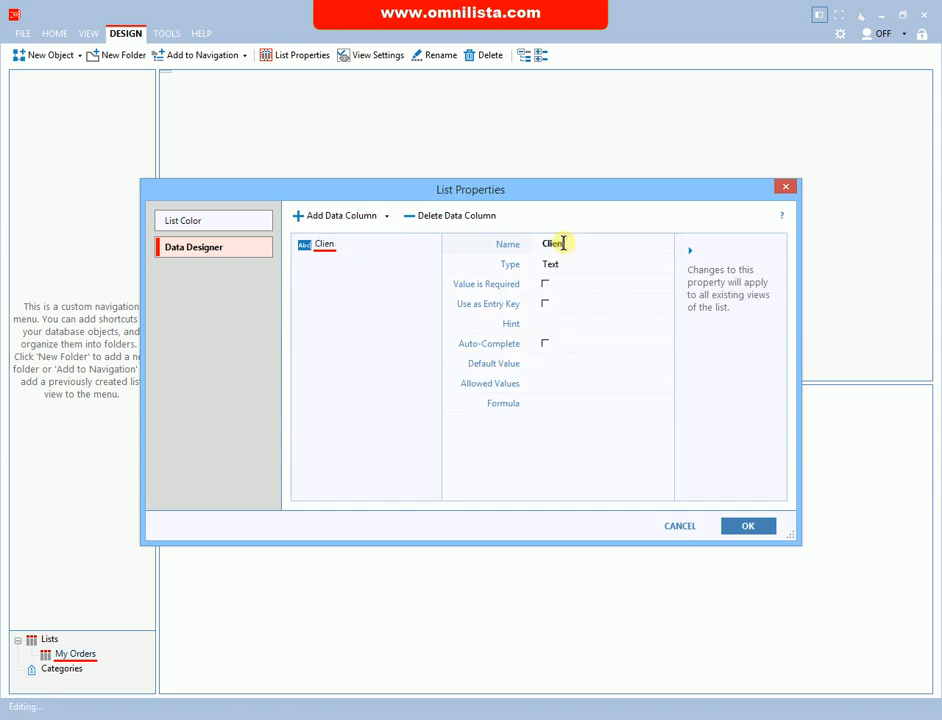
{"action": "type", "text": "r Name"}
Step: Add a text data column named Address to the My Orders list
{"action": "left_click", "coordinate": [382, 215]}
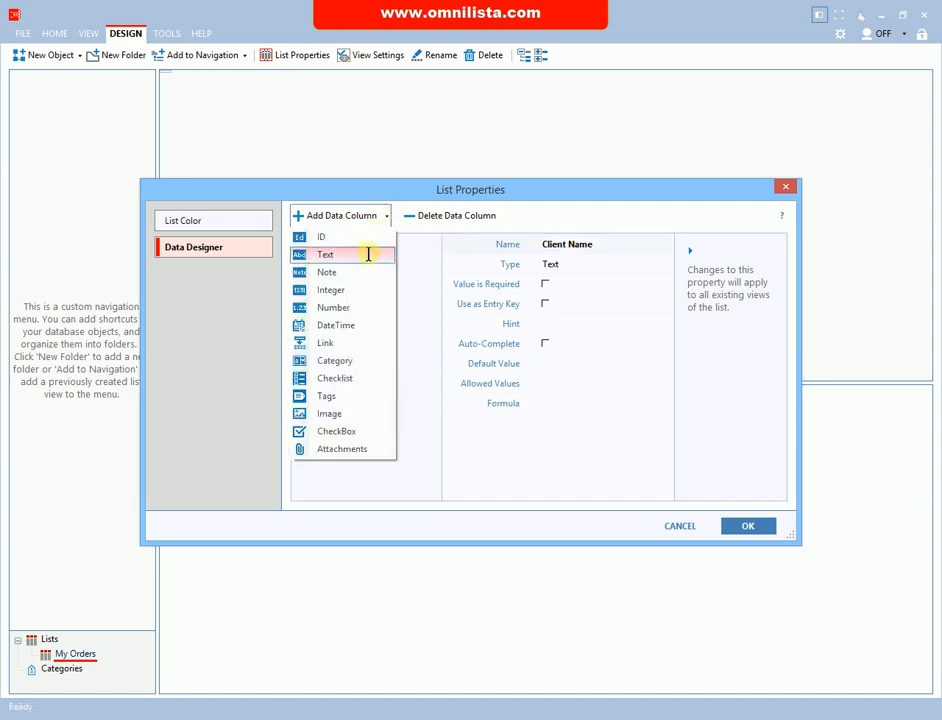
{"action": "left_click", "coordinate": [368, 254]}
{"action": "left_click", "coordinate": [566, 243]}
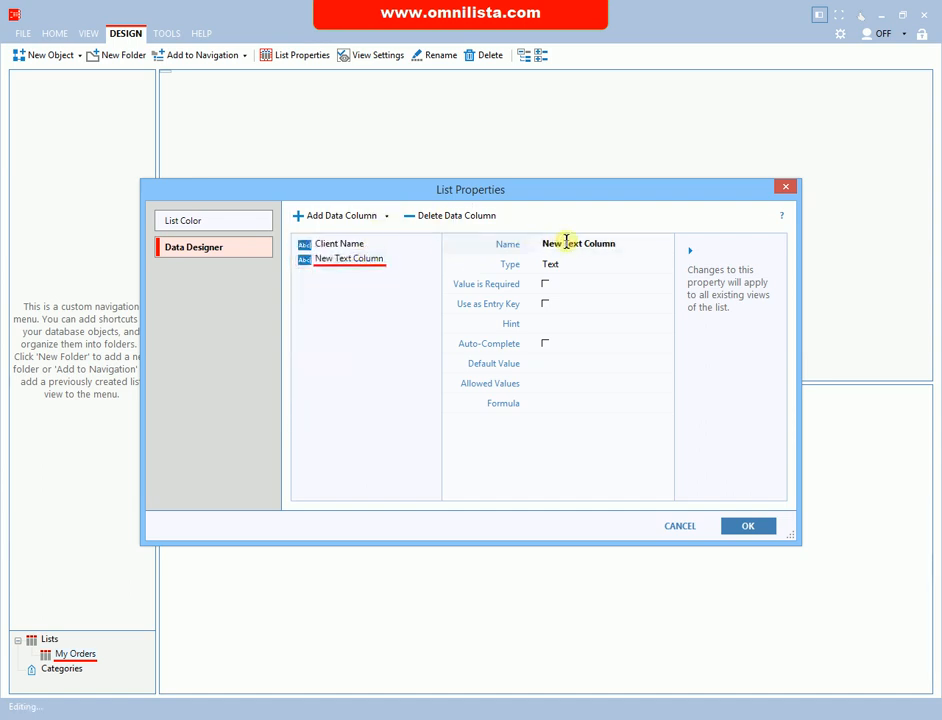
{"action": "triple_click", "coordinate": [566, 243]}
{"action": "type", "text": "Address"}
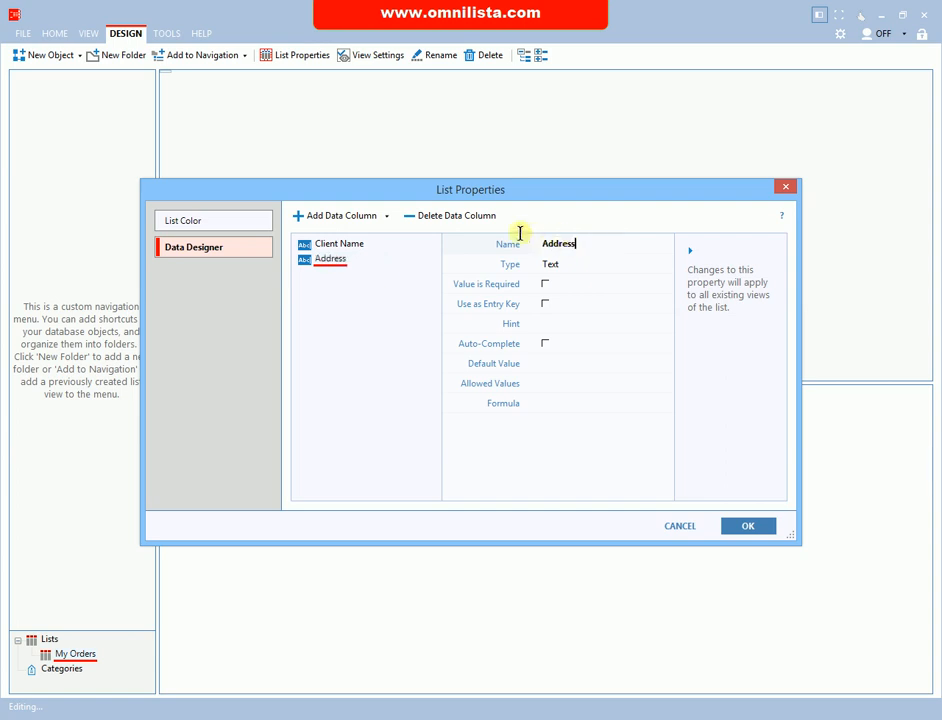
Step: Add a text data column named City to the My Orders list
{"action": "left_click", "coordinate": [378, 216]}
{"action": "left_click", "coordinate": [367, 254]}
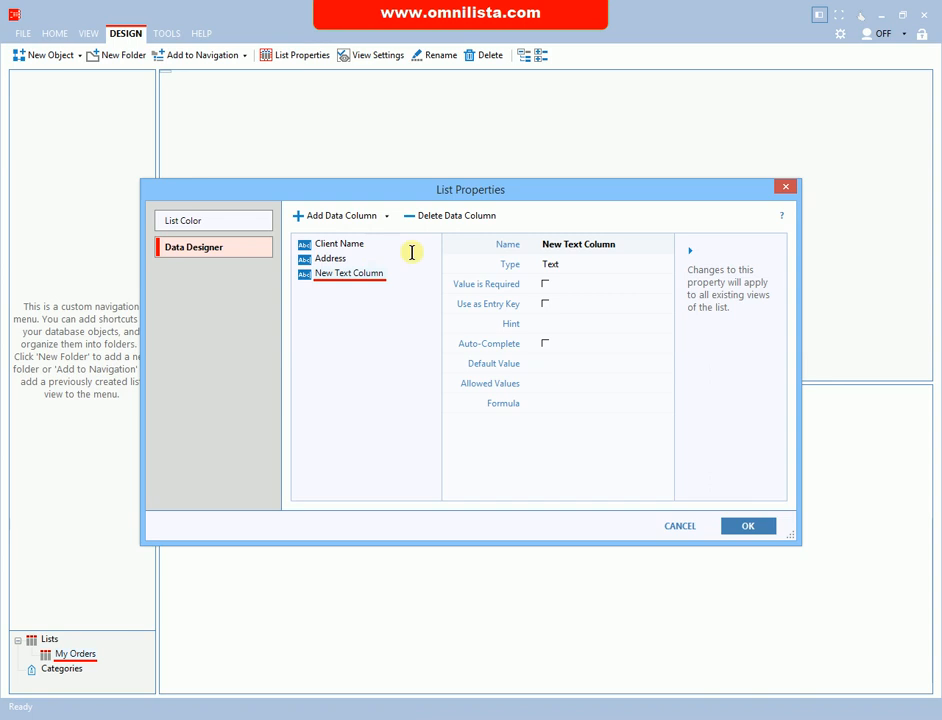
{"action": "left_click", "coordinate": [561, 242]}
{"action": "triple_click", "coordinate": [561, 242]}
{"action": "type", "text": "City"}
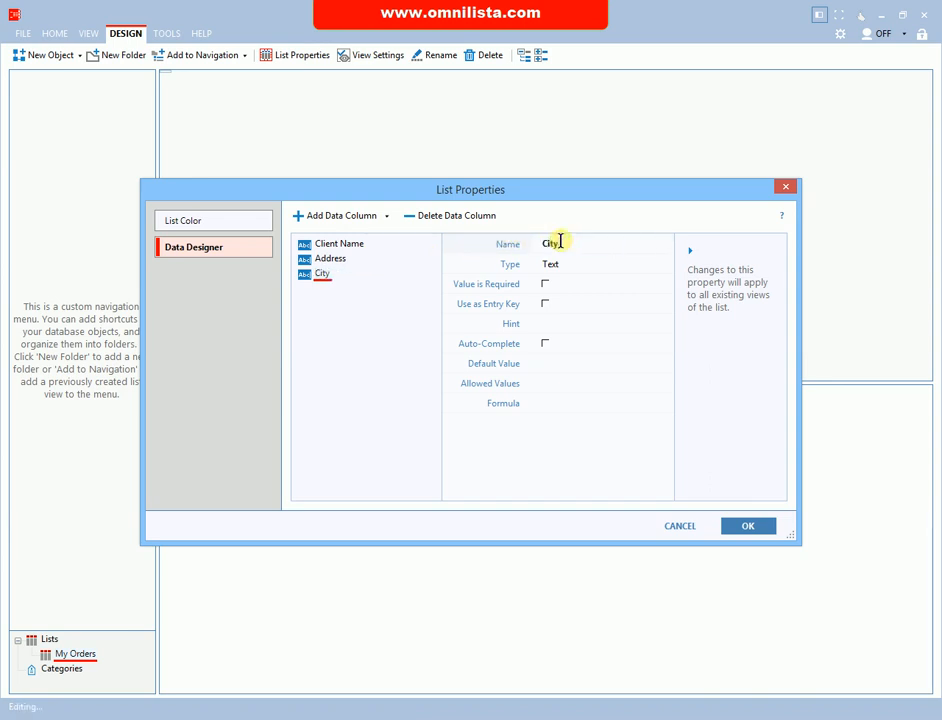
Step: Add a text data column named Postal Code to the My Orders list
{"action": "left_click", "coordinate": [373, 215]}
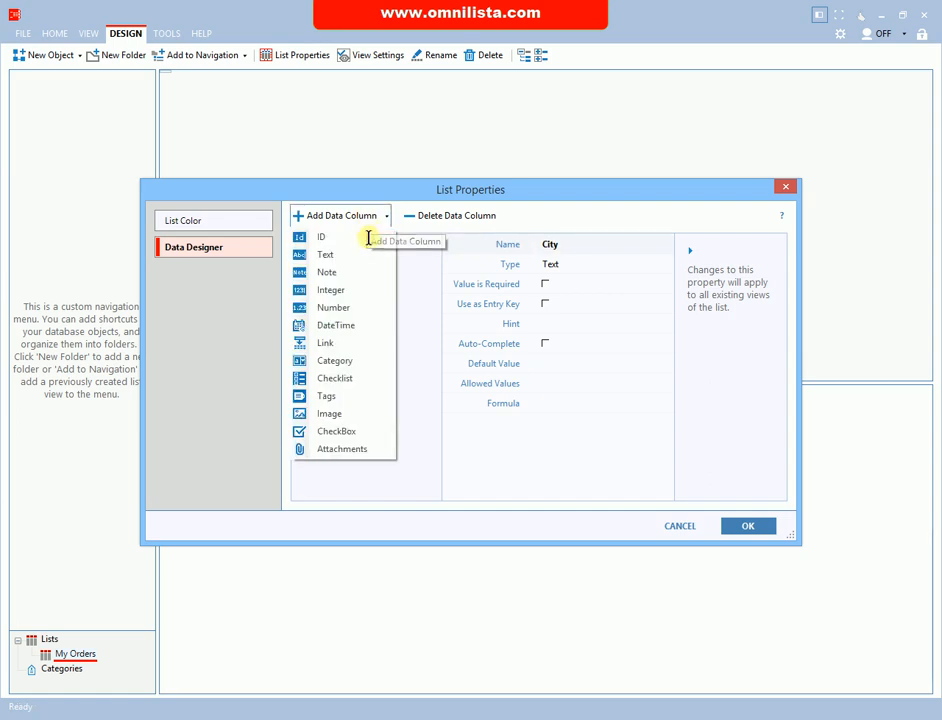
{"action": "left_click", "coordinate": [369, 252]}
{"action": "left_click", "coordinate": [561, 243]}
{"action": "triple_click", "coordinate": [562, 243]}
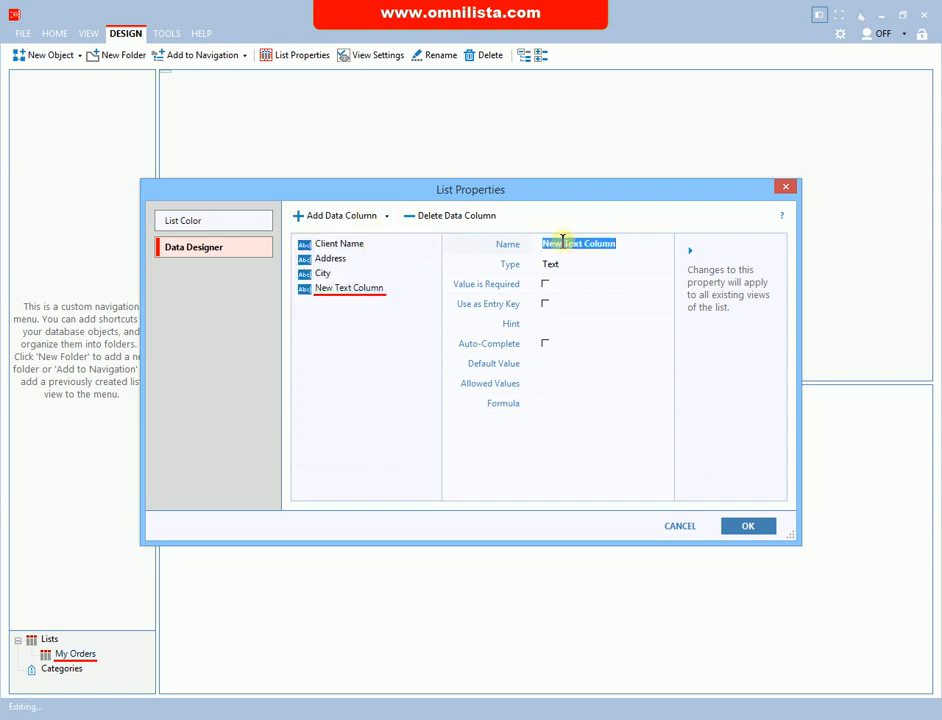
{"action": "type", "text": "Postal Code"}
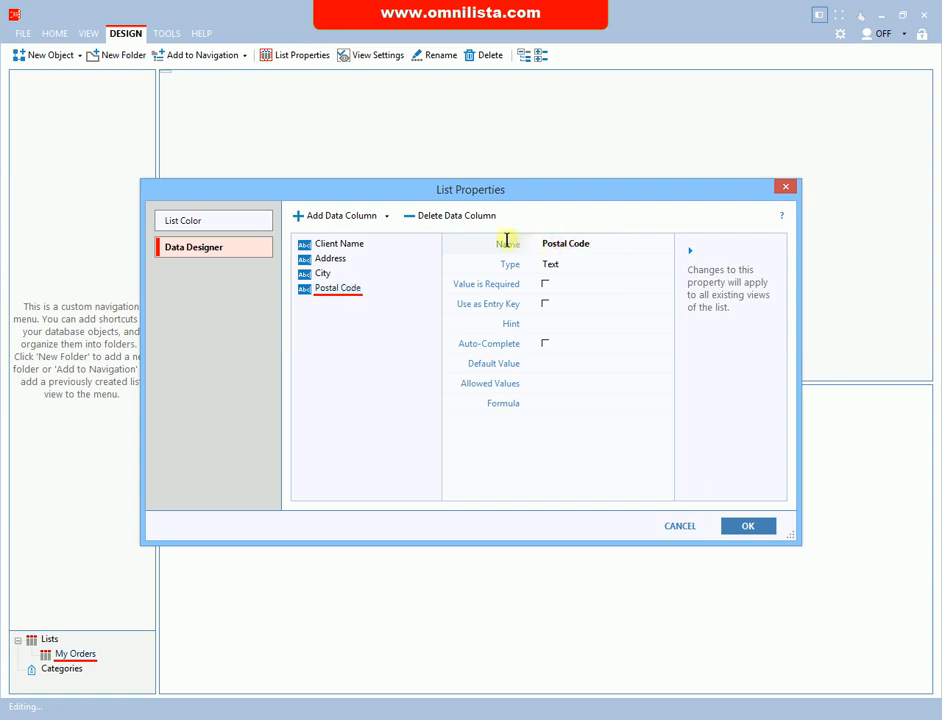
Step: Add a text data column named Country to the My Orders list
{"action": "left_click", "coordinate": [375, 214]}
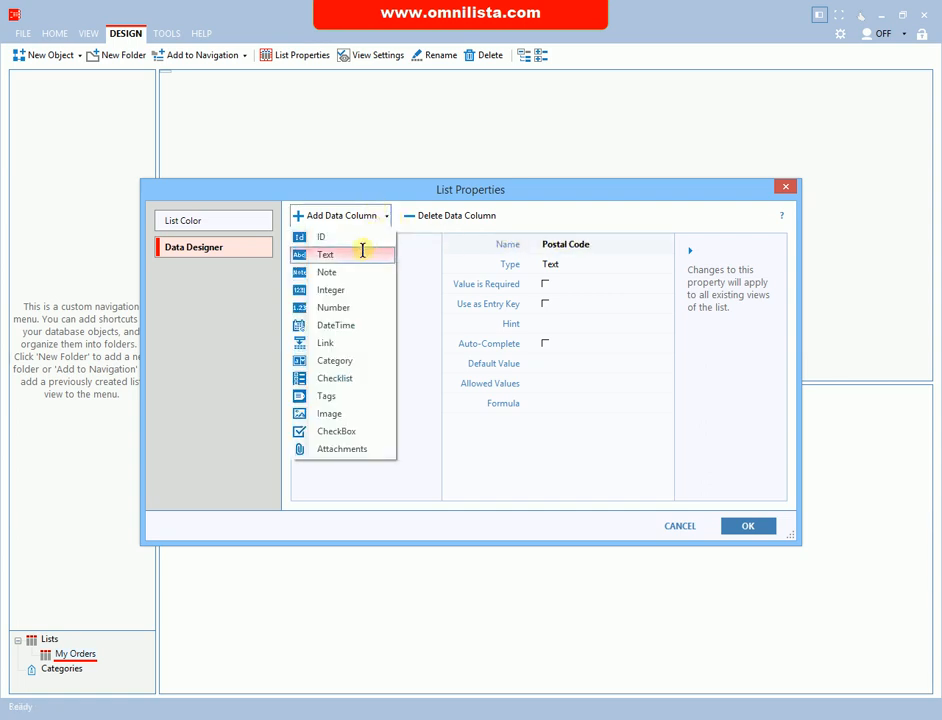
{"action": "left_click", "coordinate": [363, 251]}
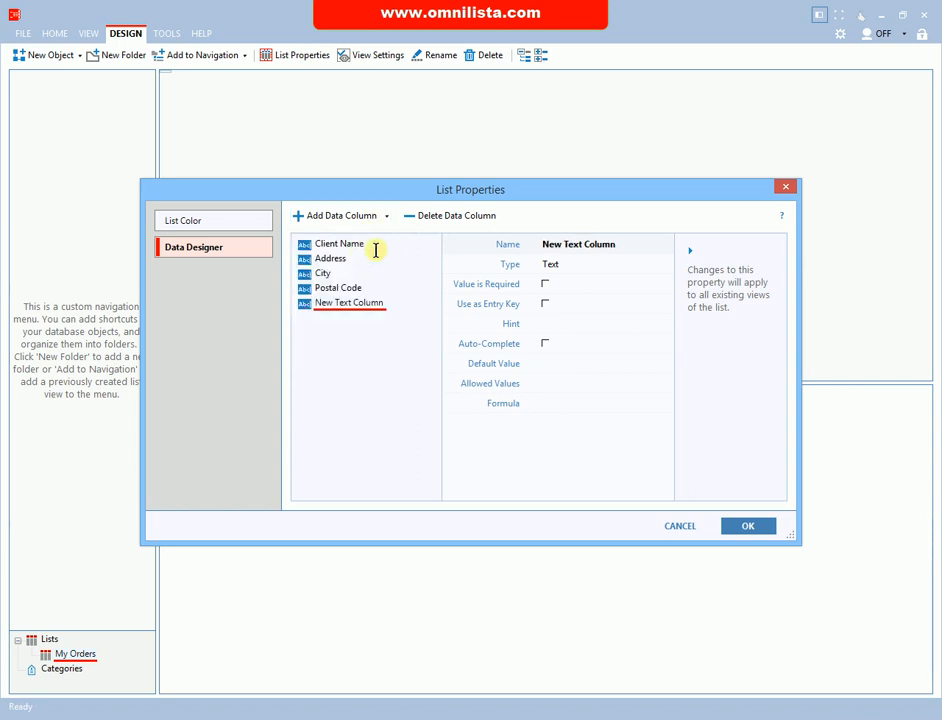
{"action": "left_click", "coordinate": [562, 242]}
{"action": "key", "text": "ctrl+a"}
{"action": "type", "text": "Country"}
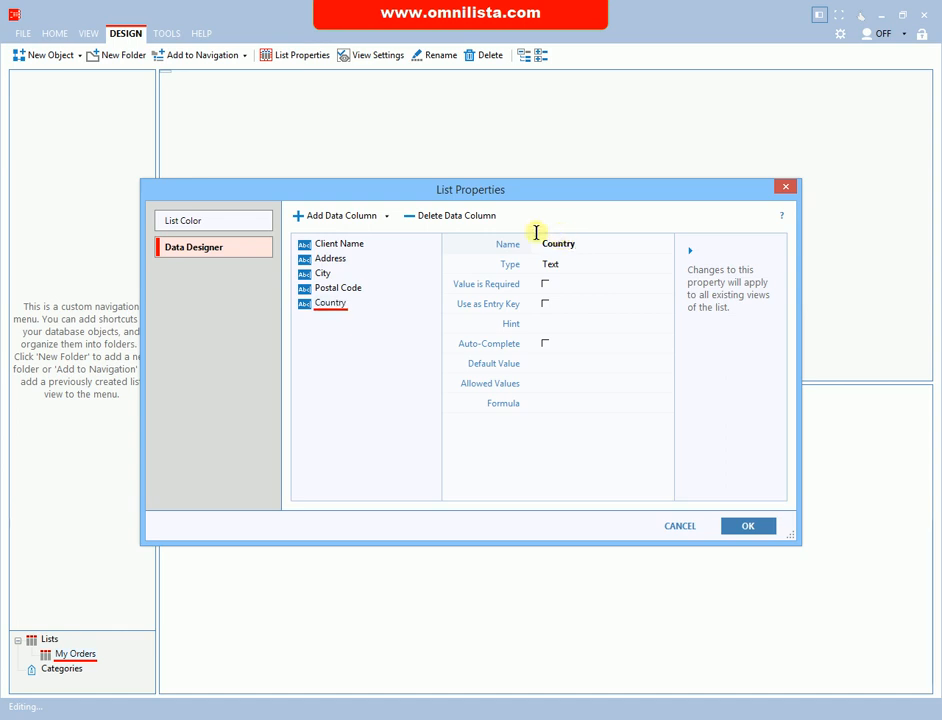
Step: Add a DateTime data column named Order Date to the My Orders list
{"action": "left_click", "coordinate": [380, 214]}
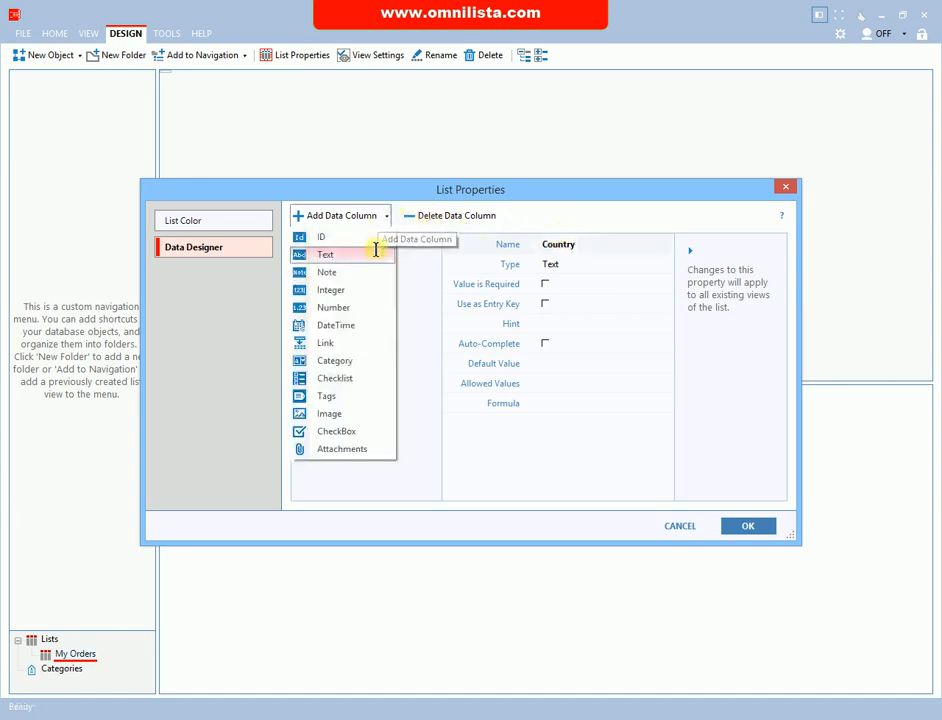
{"action": "left_click", "coordinate": [366, 324]}
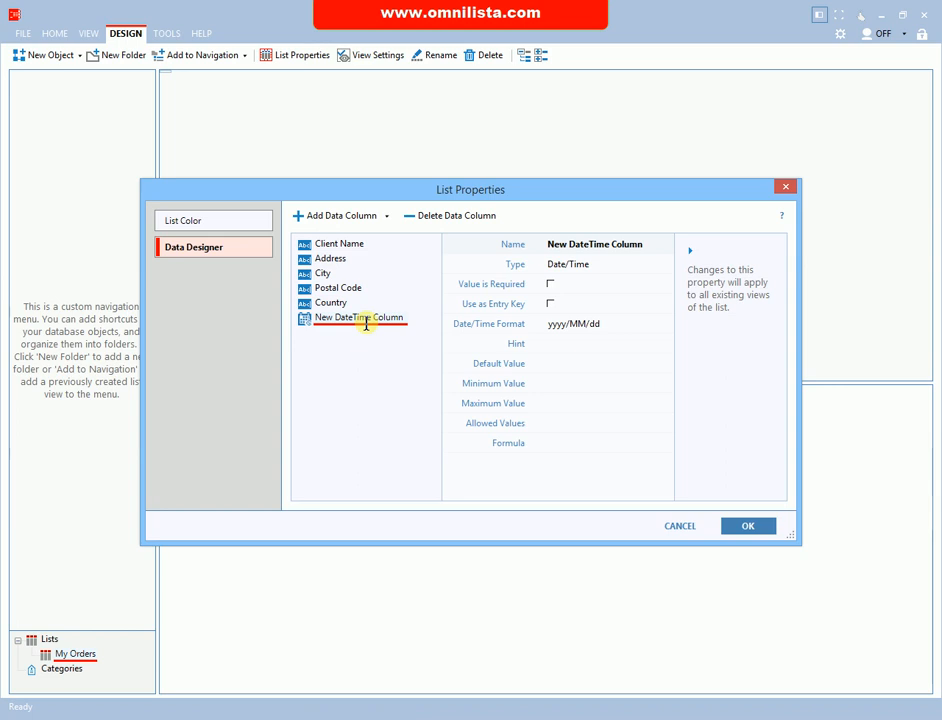
{"action": "left_click", "coordinate": [588, 244]}
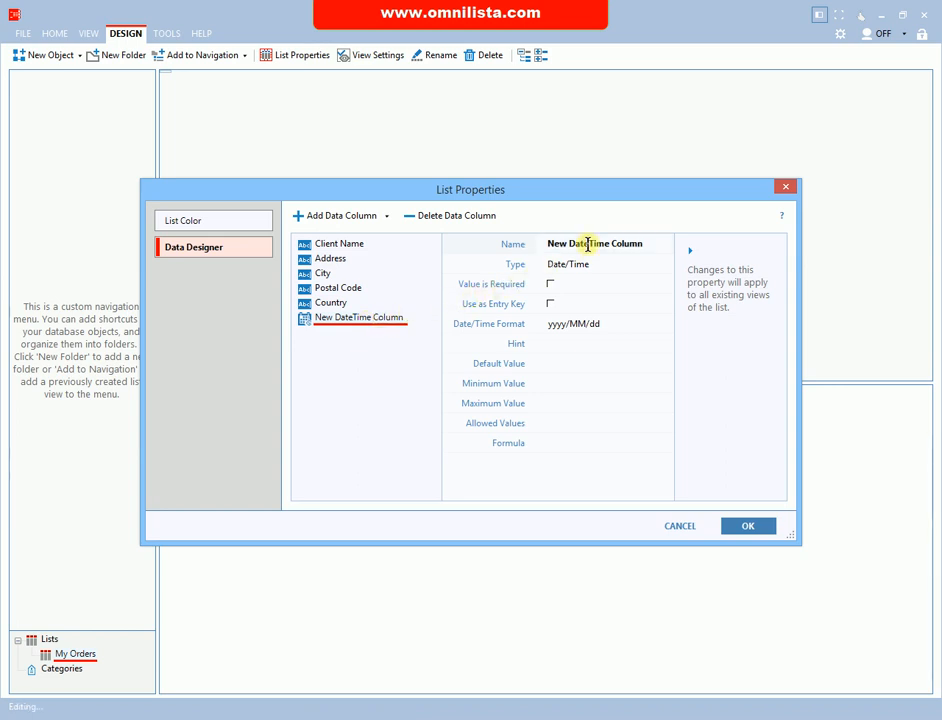
{"action": "triple_click", "coordinate": [588, 244]}
{"action": "type", "text": "O"}
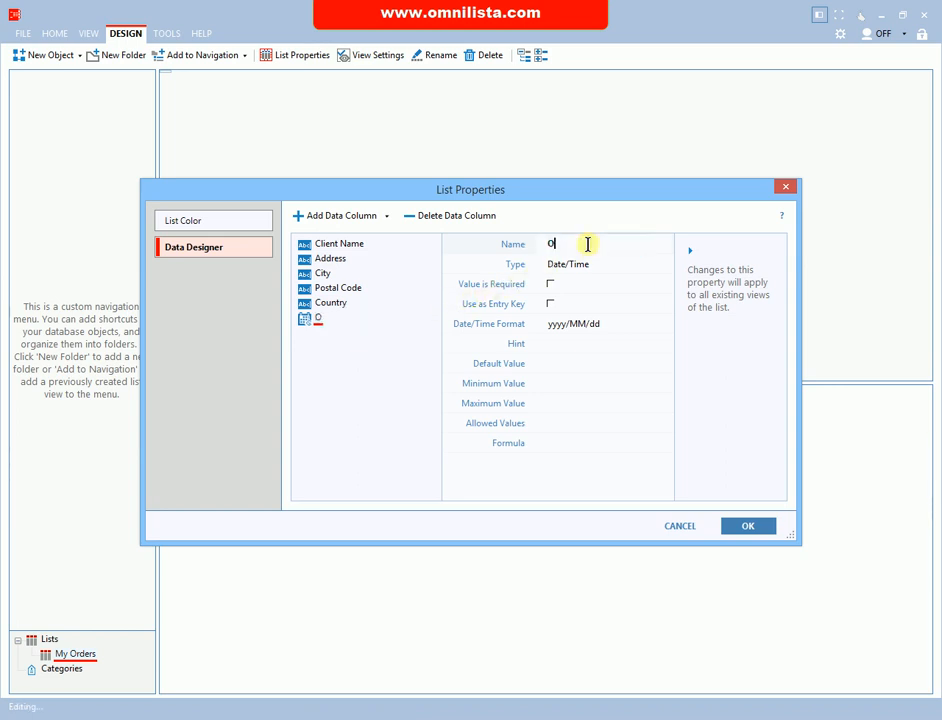
{"action": "type", "text": "rderdate"}
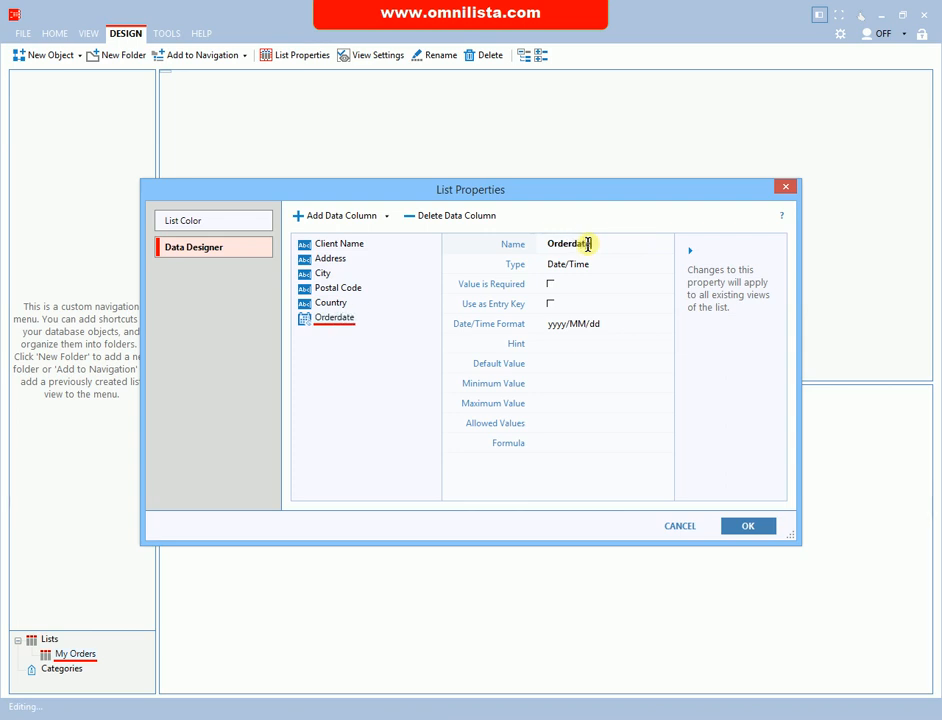
{"action": "key", "text": "BackSpace"}
{"action": "key", "text": "BackSpace"}
{"action": "key", "text": "BackSpace"}
{"action": "key", "text": "BackSpace"}
{"action": "type", "text": "Date"}
Step: Add a DateTime data column named Delivery Date to the My Orders list
{"action": "left_click", "coordinate": [379, 216]}
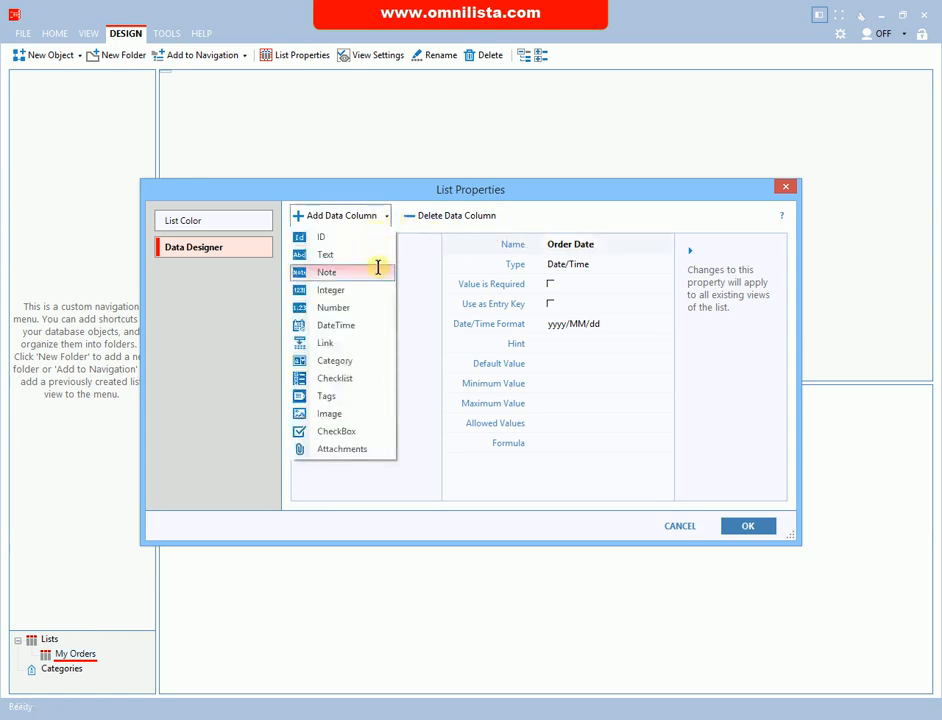
{"action": "left_click", "coordinate": [340, 325]}
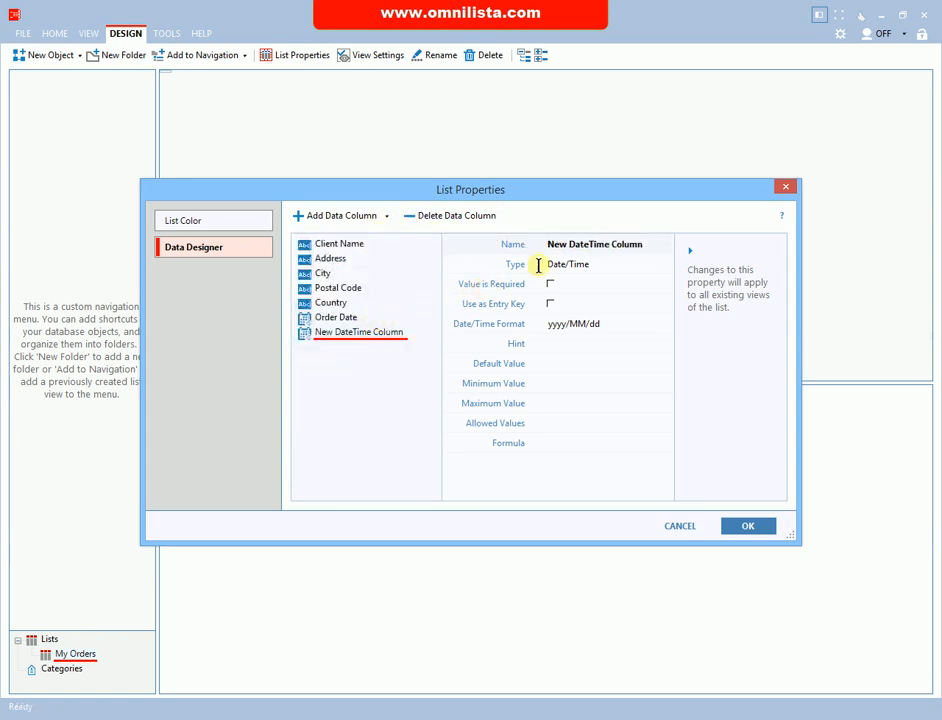
{"action": "left_click", "coordinate": [576, 244]}
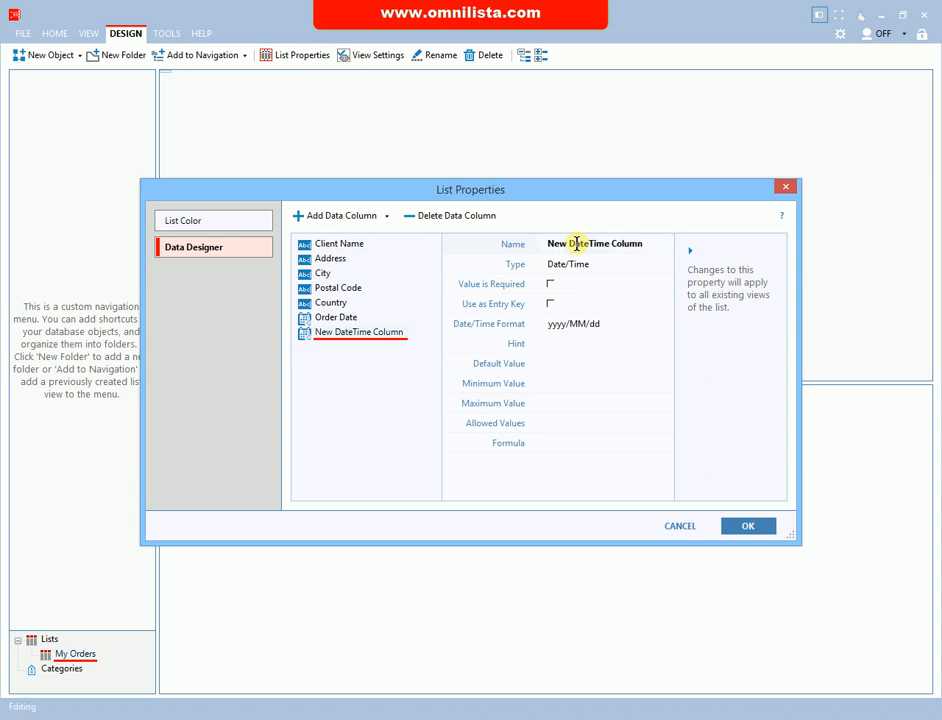
{"action": "key", "text": "ctrl+a"}
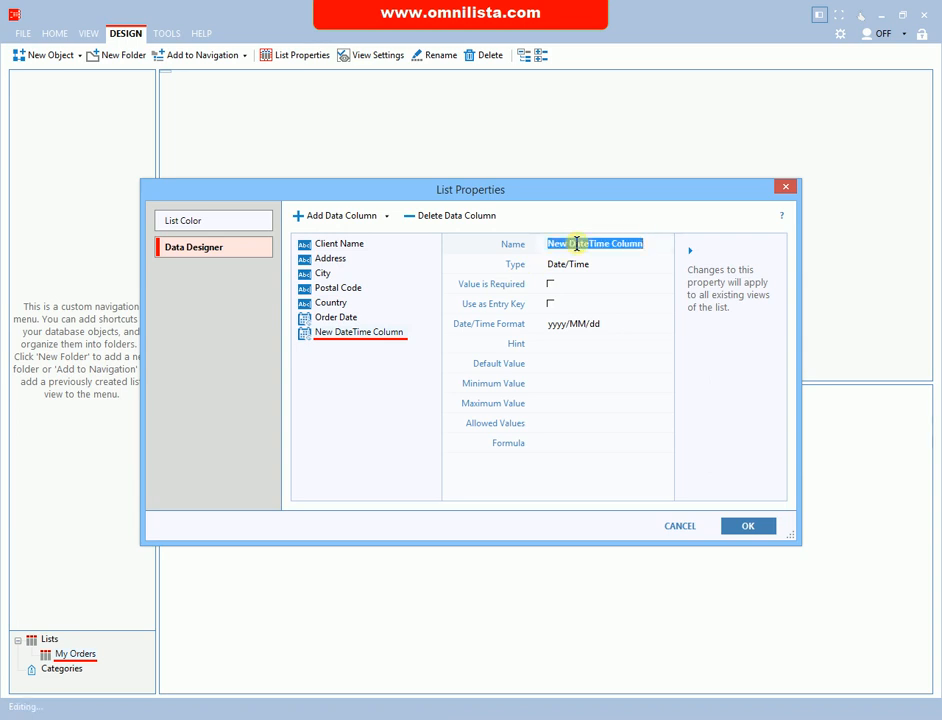
{"action": "type", "text": "Delivery date"}
{"action": "key", "text": "BackSpace"}
{"action": "key", "text": "BackSpace"}
{"action": "key", "text": "BackSpace"}
{"action": "key", "text": "BackSpace"}
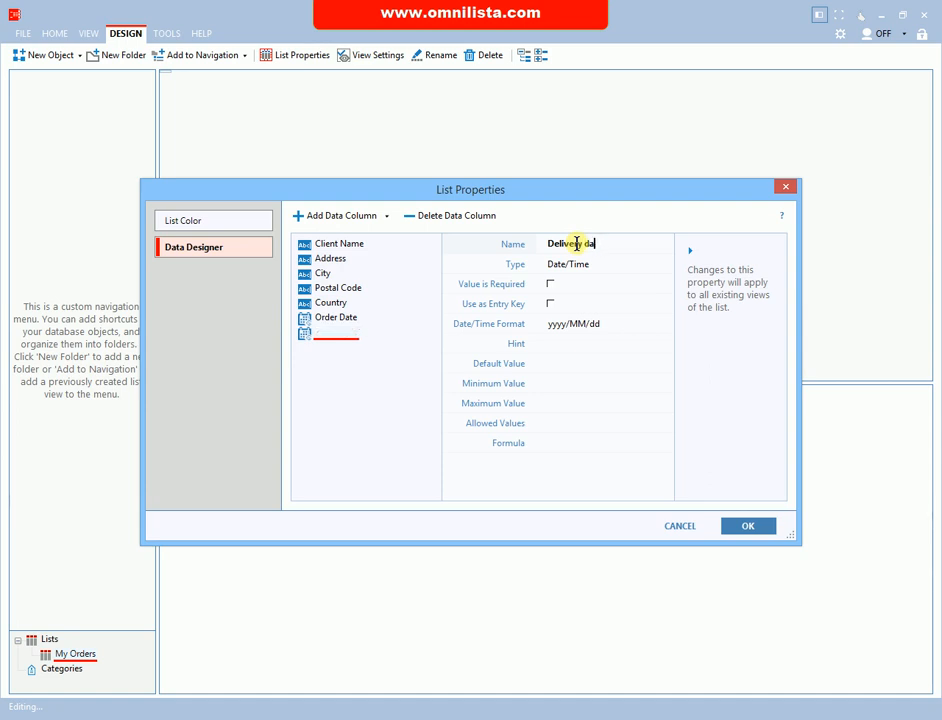
{"action": "type", "text": "Date"}
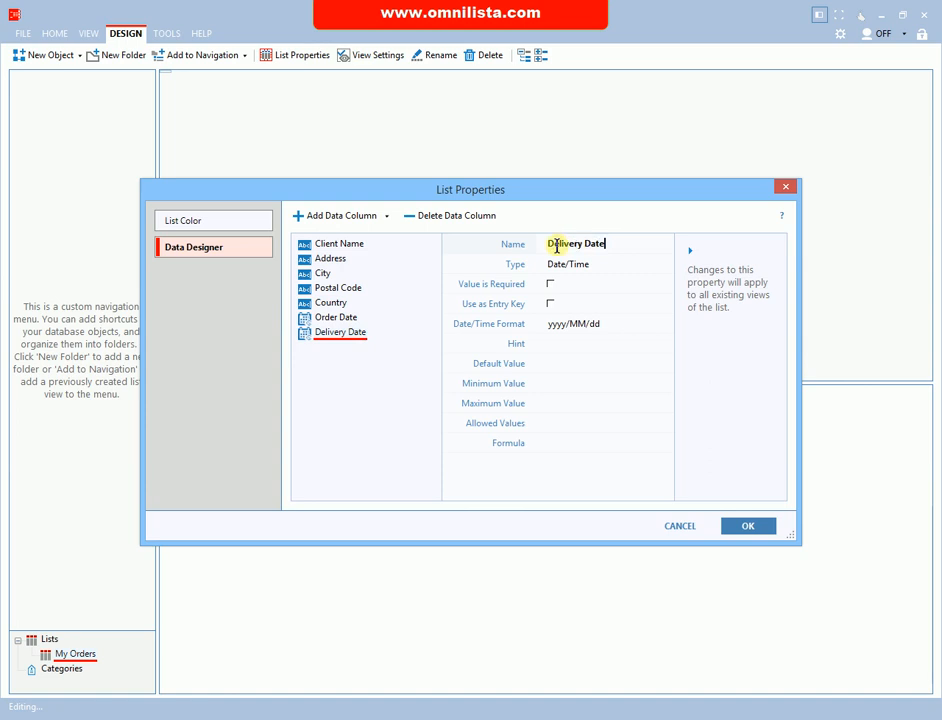
Step: Add a DateTime data column named Shipped Date to the My Orders list and save the list properties
{"action": "left_click", "coordinate": [379, 216]}
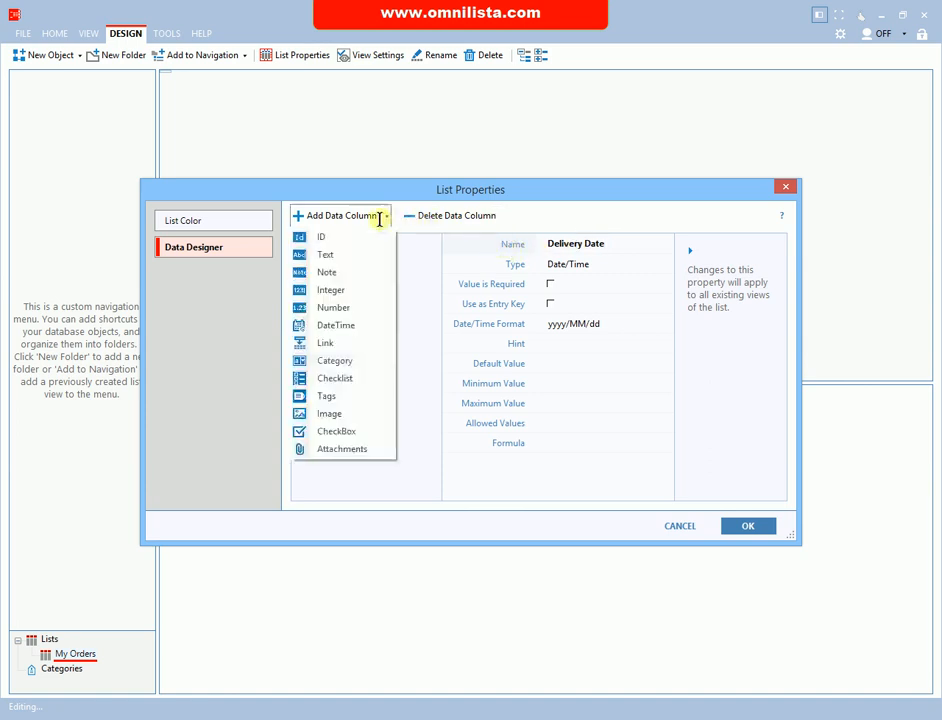
{"action": "left_click", "coordinate": [366, 325]}
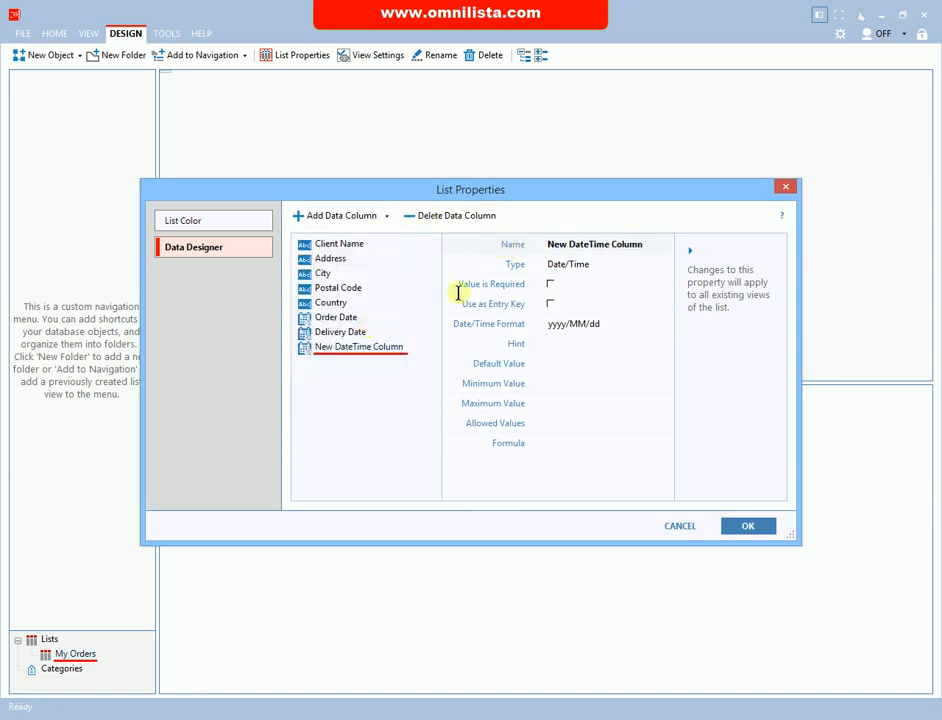
{"action": "left_click", "coordinate": [580, 244]}
{"action": "key", "text": "ctrl+a"}
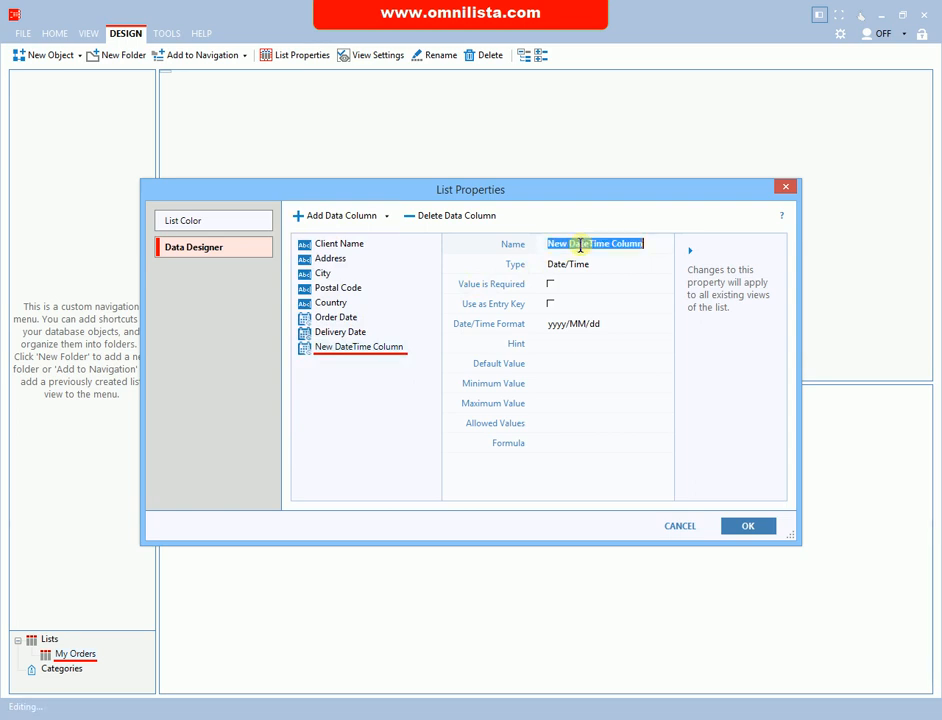
{"action": "type", "text": "Shipped"}
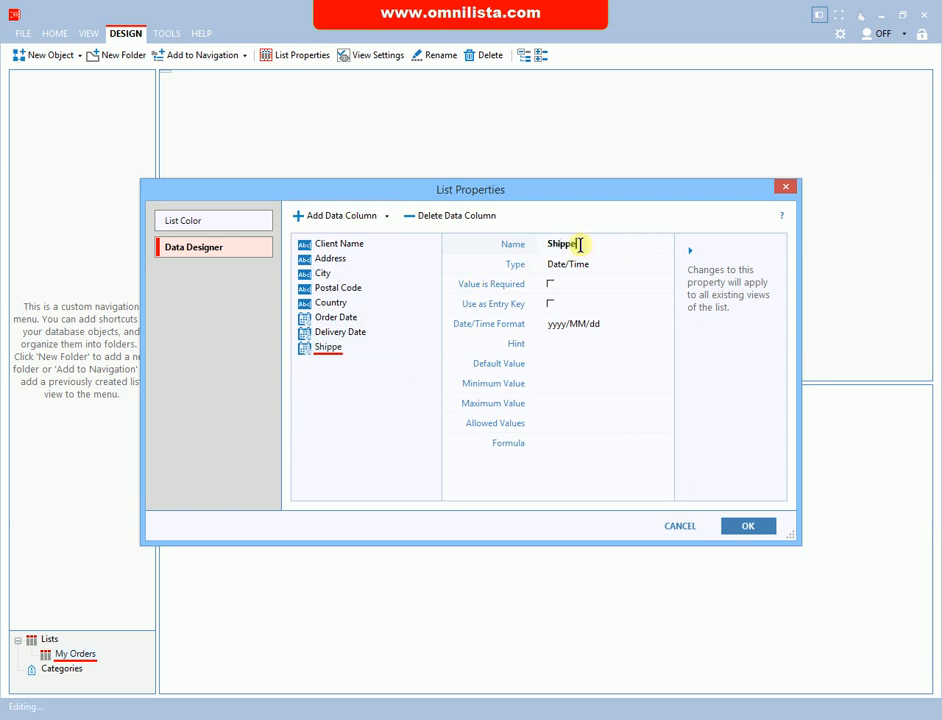
{"action": "type", "text": " Date"}
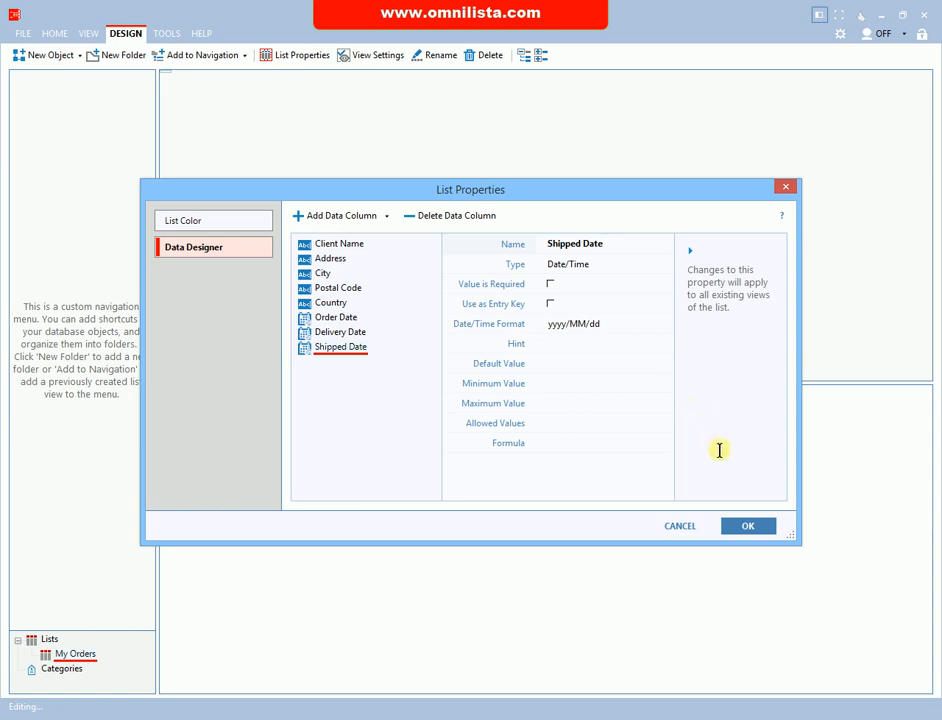
{"action": "left_click", "coordinate": [751, 522]}
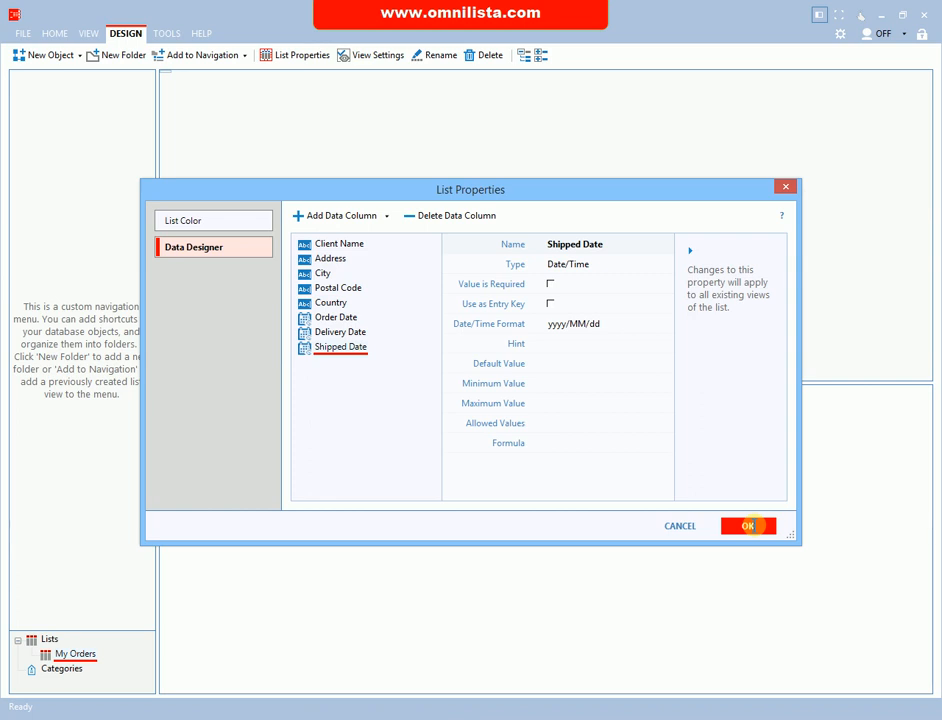
{"action": "left_click", "coordinate": [748, 525]}
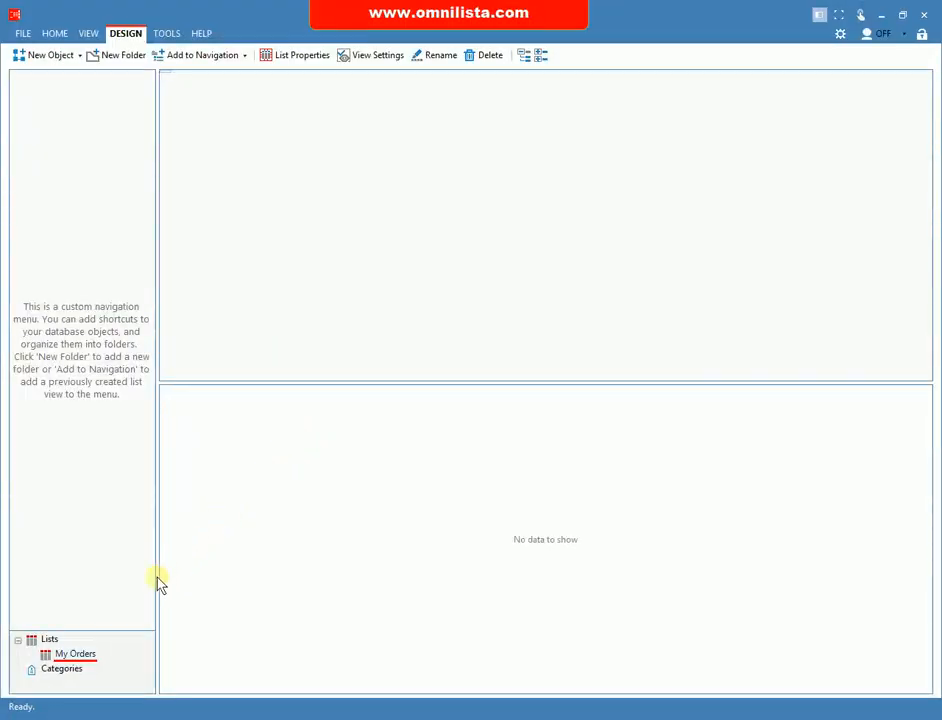
Step: Create a tabular list view named All Orders for the My Orders list
{"action": "right_click", "coordinate": [68, 658]}
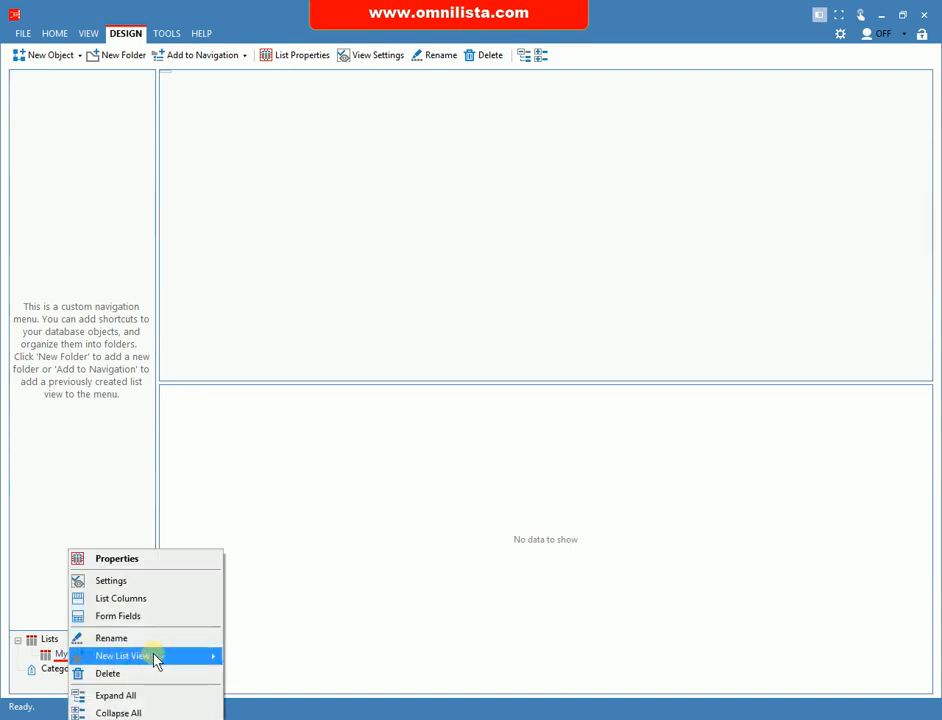
{"action": "mouse_move", "coordinate": [191, 658]}
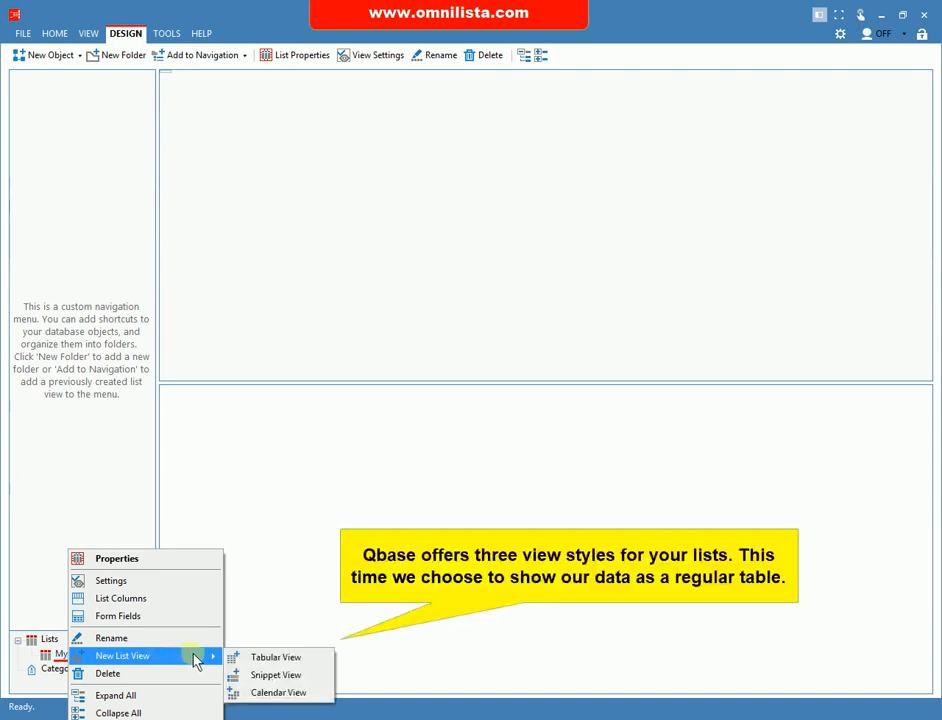
{"action": "left_click", "coordinate": [270, 658]}
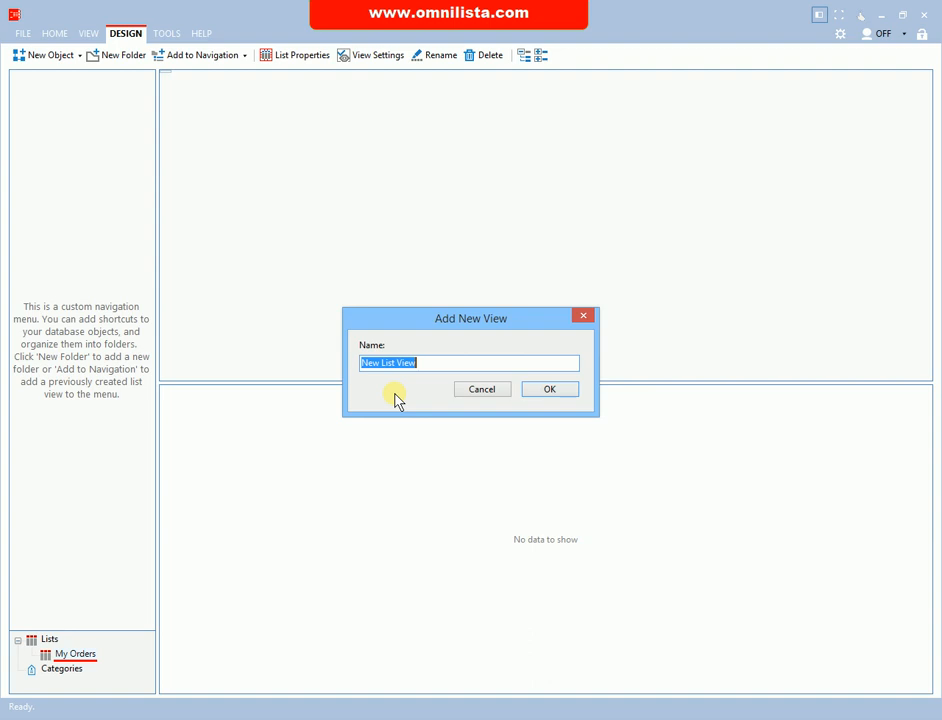
{"action": "type", "text": "All Orders"}
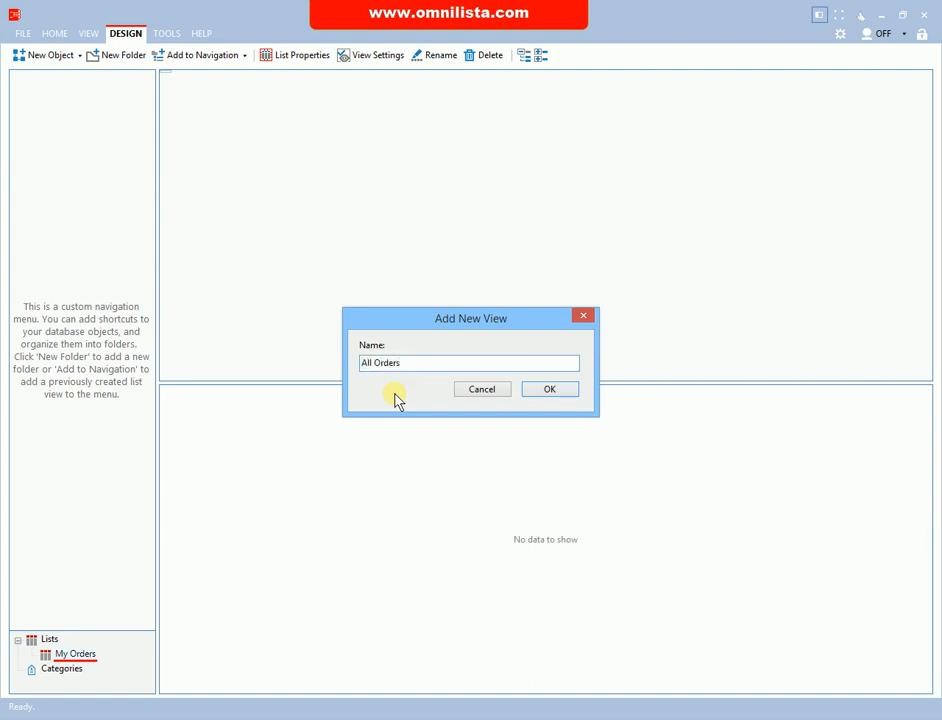
{"action": "left_click", "coordinate": [540, 391]}
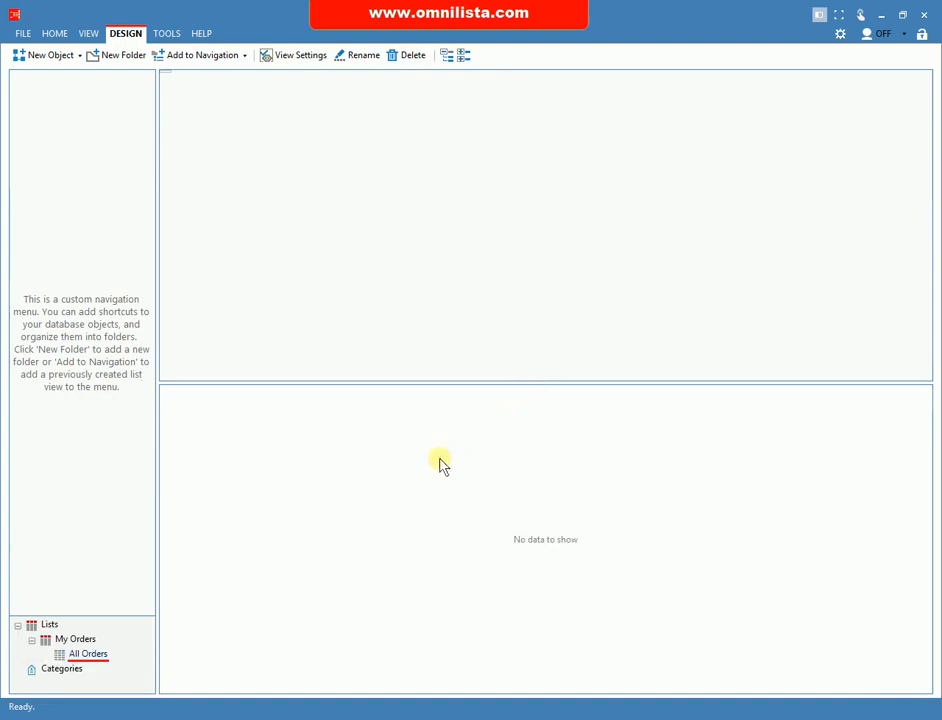
Step: Add the Address, City and Client Name columns to the table of the All Orders view
{"action": "right_click", "coordinate": [93, 656]}
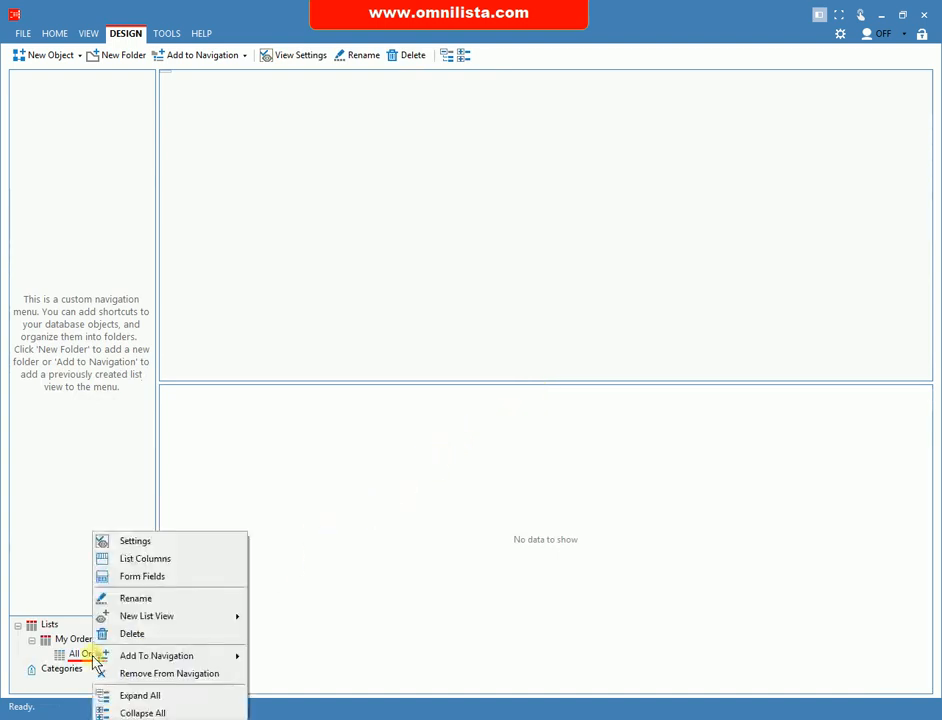
{"action": "left_click", "coordinate": [193, 549]}
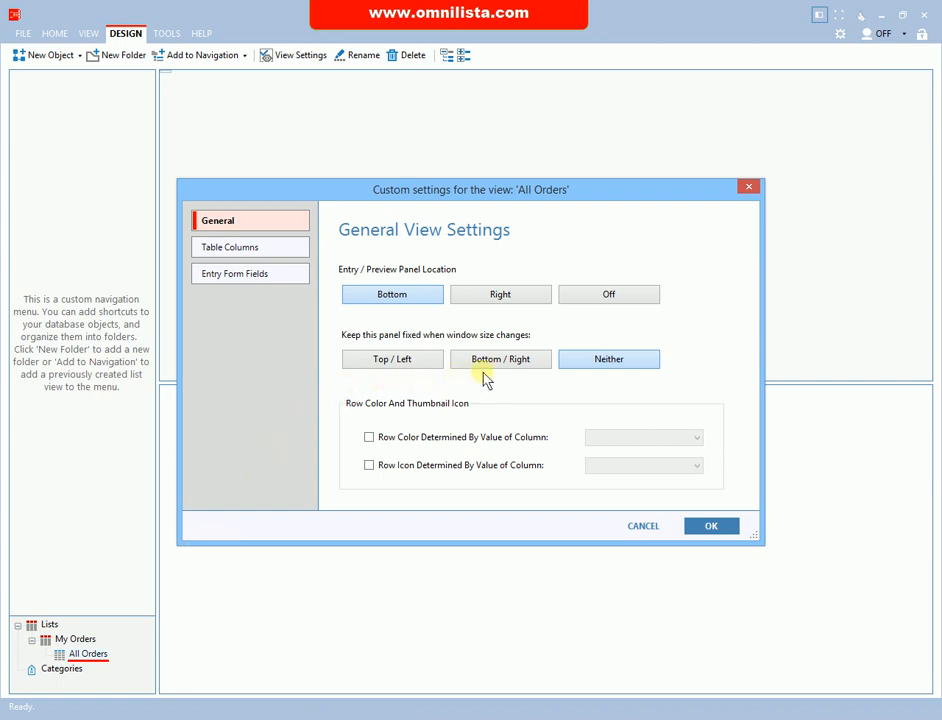
{"action": "left_click", "coordinate": [265, 250]}
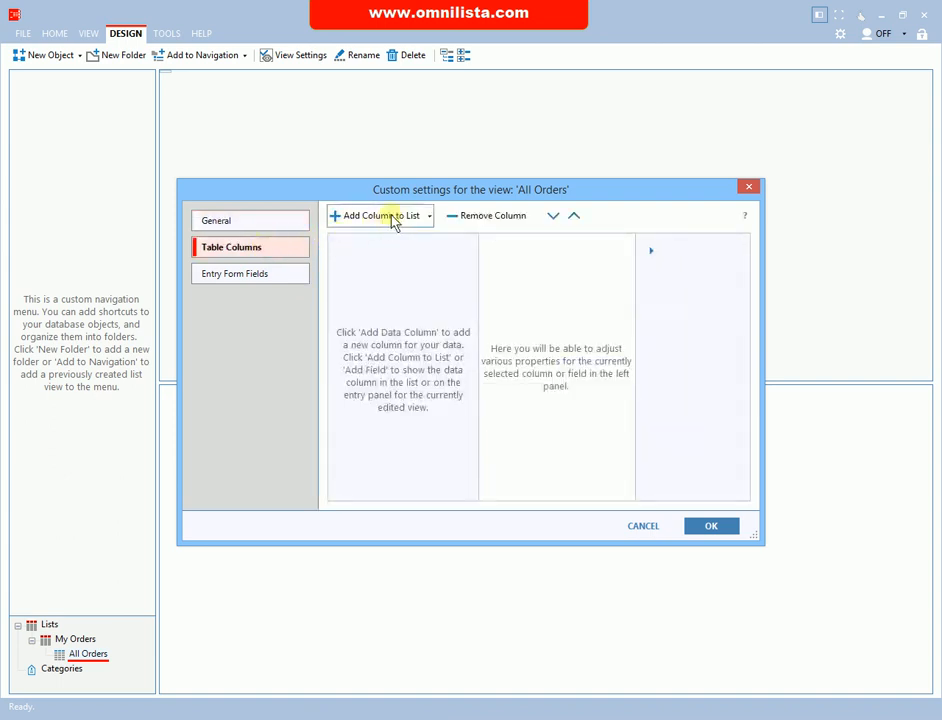
{"action": "left_click", "coordinate": [391, 220]}
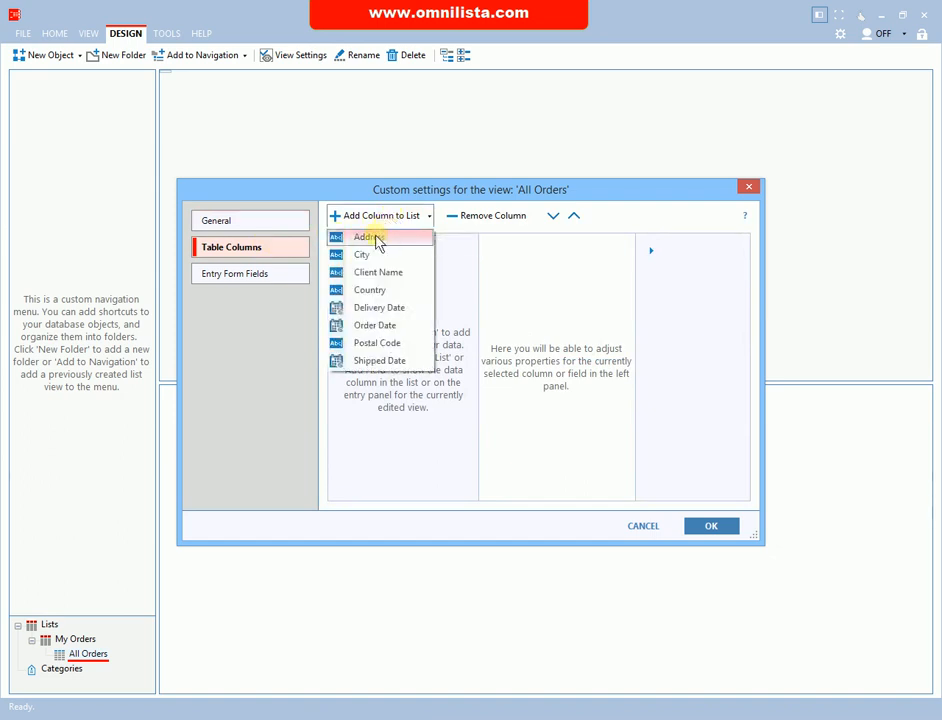
{"action": "left_click", "coordinate": [377, 239]}
{"action": "left_click", "coordinate": [395, 219]}
{"action": "left_click", "coordinate": [378, 240]}
{"action": "left_click", "coordinate": [391, 220]}
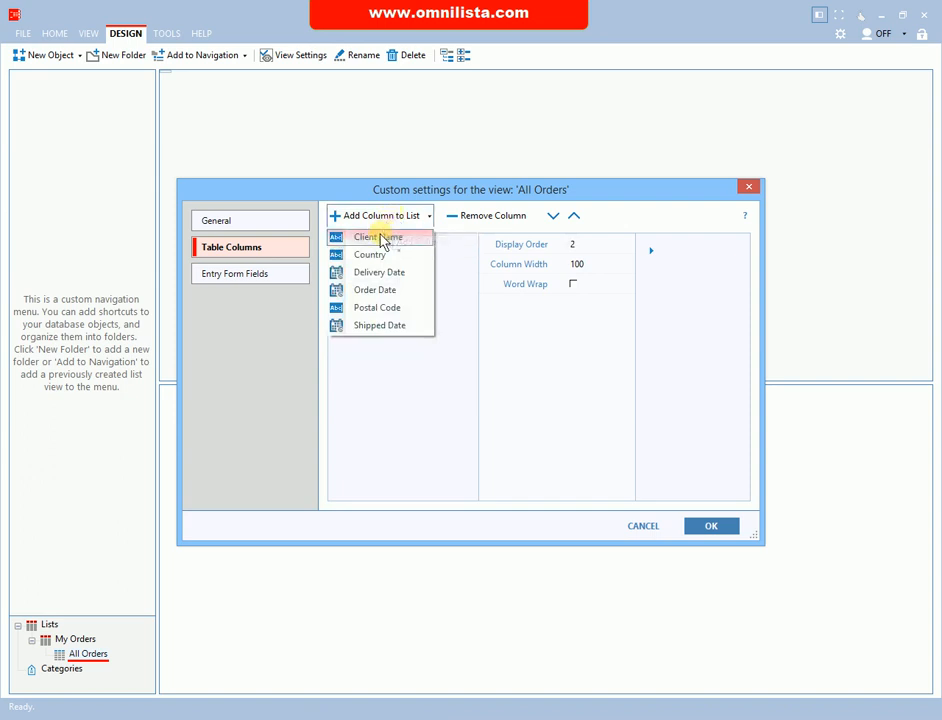
{"action": "left_click", "coordinate": [383, 238]}
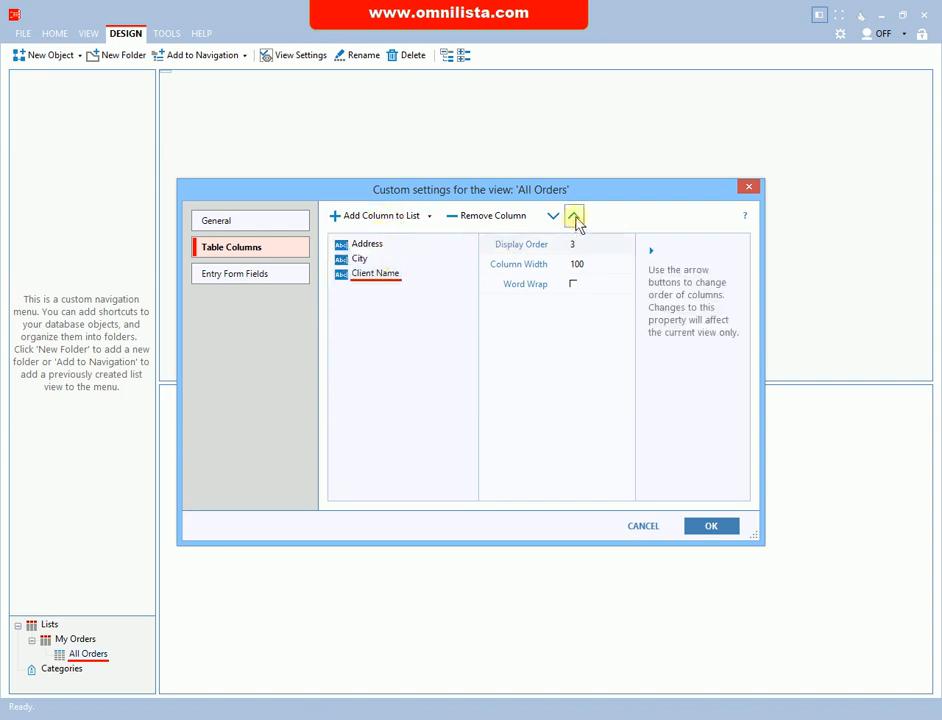
Step: Move the Client Name column to the first place in the All Orders table column order
{"action": "left_click", "coordinate": [576, 217]}
{"action": "left_click", "coordinate": [576, 217]}
{"action": "left_click", "coordinate": [368, 273]}
Step: Add the Country, Delivery Date, Order Date, Postal Code and Shipped Date columns to the All Orders table
{"action": "left_click", "coordinate": [408, 221]}
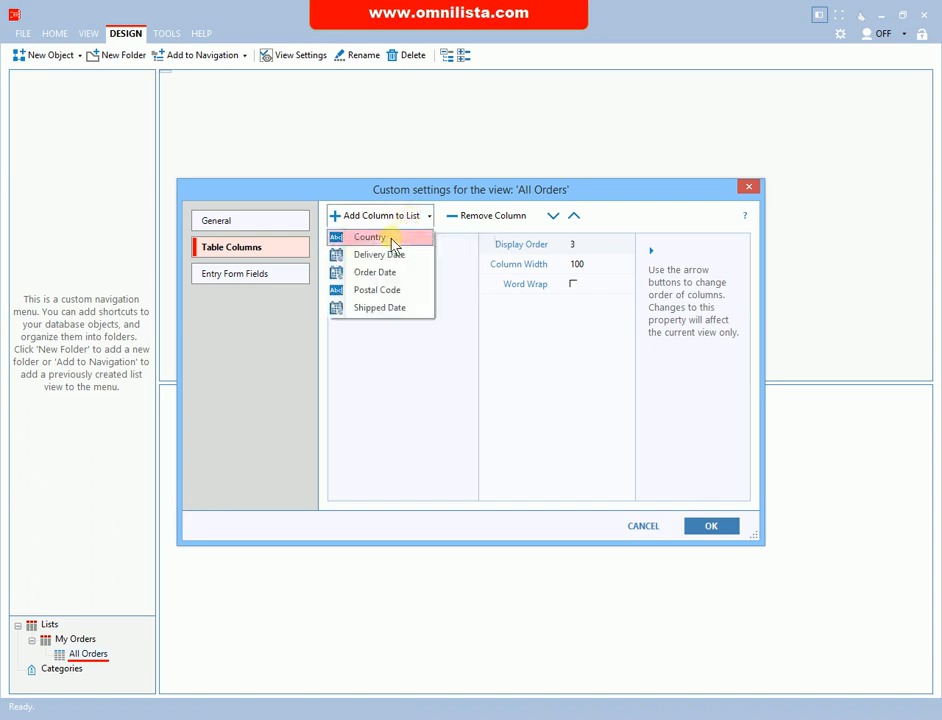
{"action": "left_click", "coordinate": [405, 237]}
{"action": "left_click", "coordinate": [405, 218]}
{"action": "left_click", "coordinate": [385, 237]}
{"action": "left_click", "coordinate": [408, 218]}
{"action": "left_click", "coordinate": [383, 237]}
{"action": "left_click", "coordinate": [406, 218]}
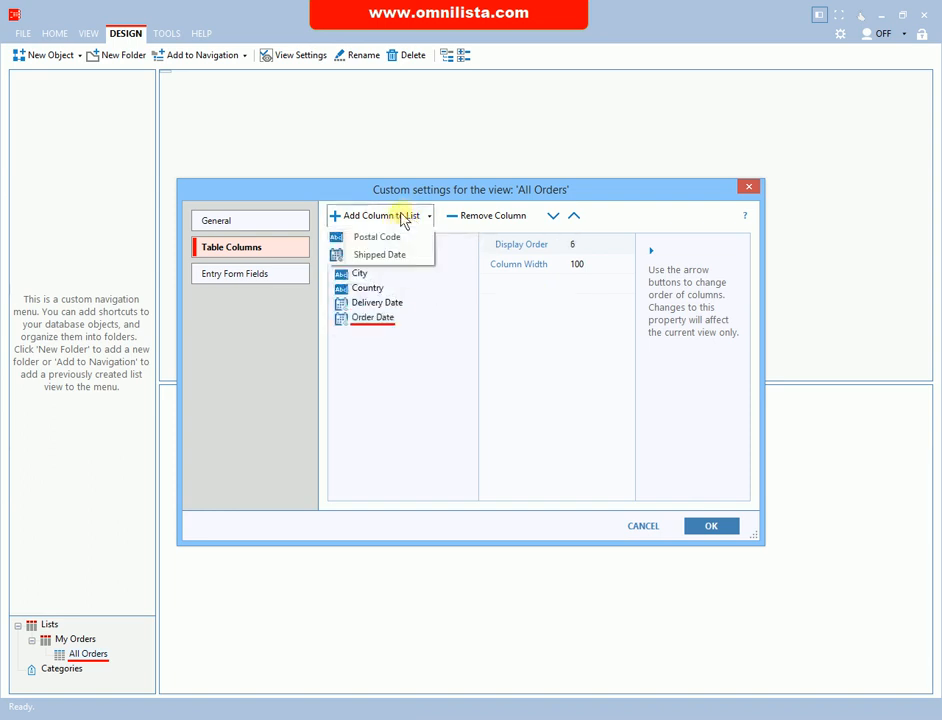
{"action": "left_click", "coordinate": [379, 238]}
{"action": "left_click", "coordinate": [400, 220]}
{"action": "left_click", "coordinate": [388, 237]}
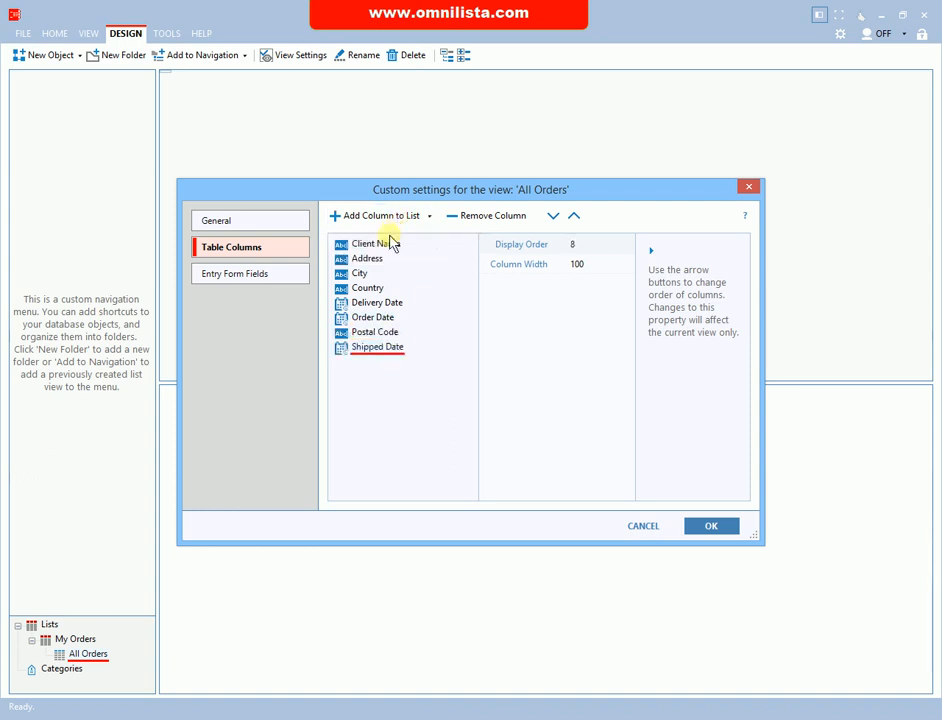
Step: Move the Postal Code column up to display order 4, between City and Country
{"action": "left_click", "coordinate": [387, 331]}
{"action": "left_click", "coordinate": [575, 215]}
{"action": "left_click", "coordinate": [575, 215]}
{"action": "left_click", "coordinate": [575, 215]}
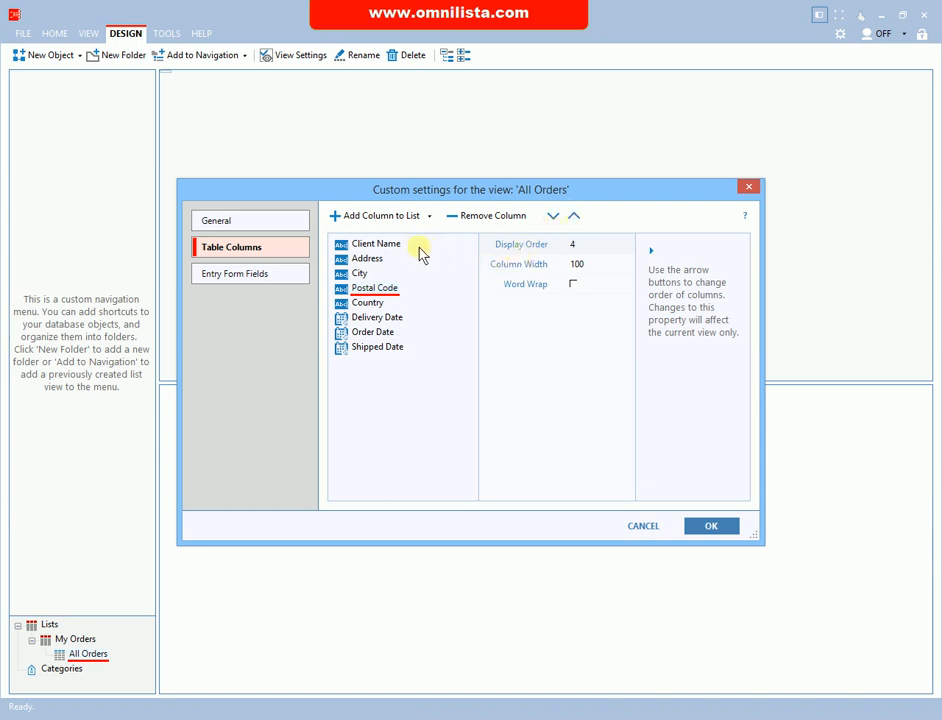
Step: Turn on word wrap for the Address column and set the Address and Client Name column widths to 200
{"action": "left_click", "coordinate": [380, 261]}
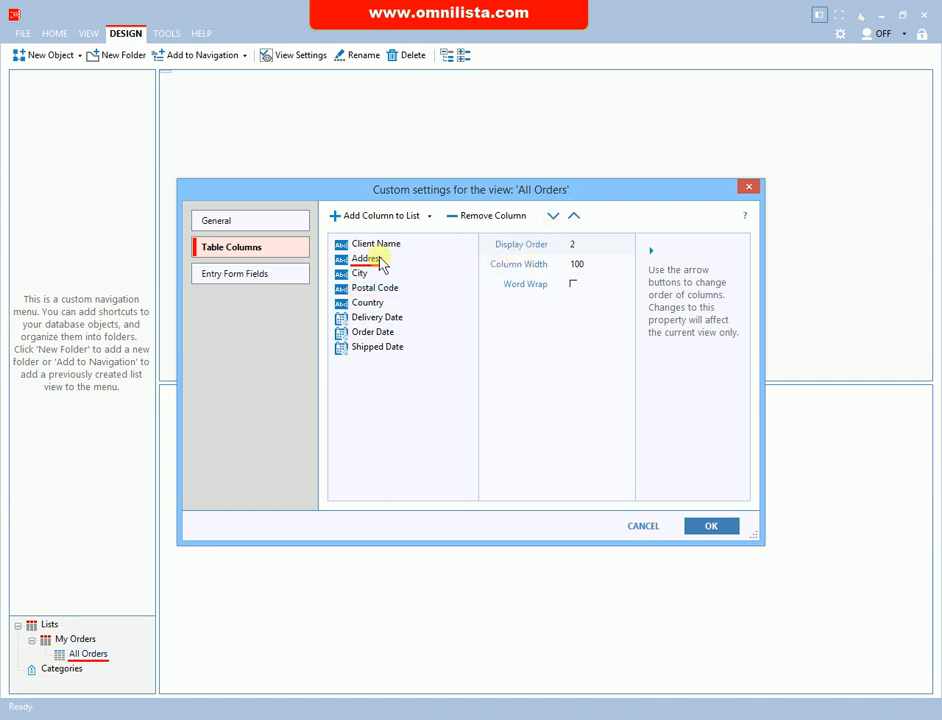
{"action": "left_click", "coordinate": [574, 285]}
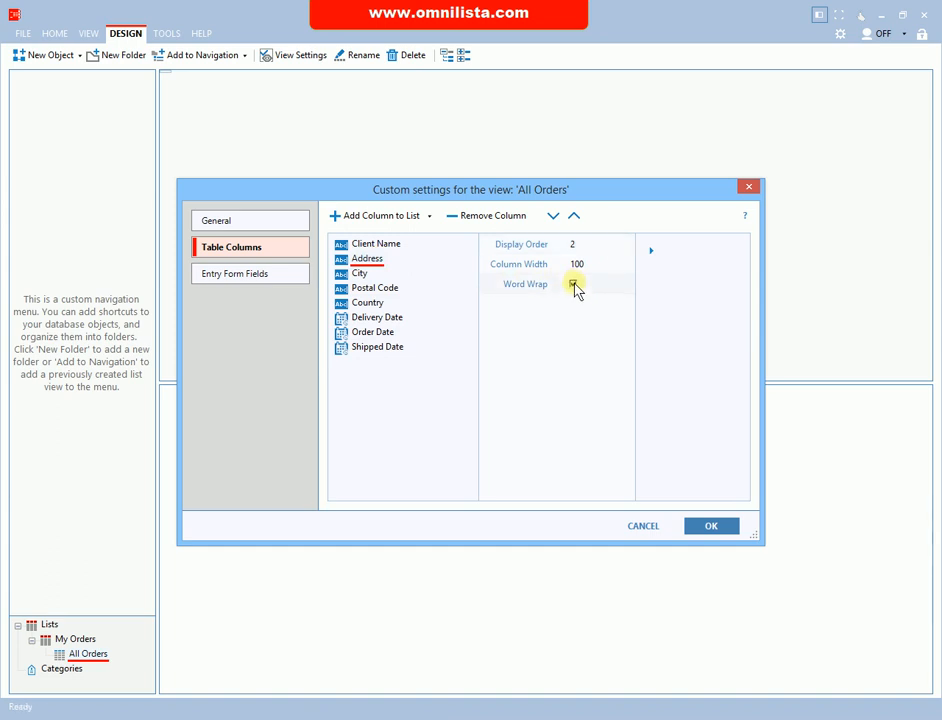
{"action": "left_click", "coordinate": [579, 266]}
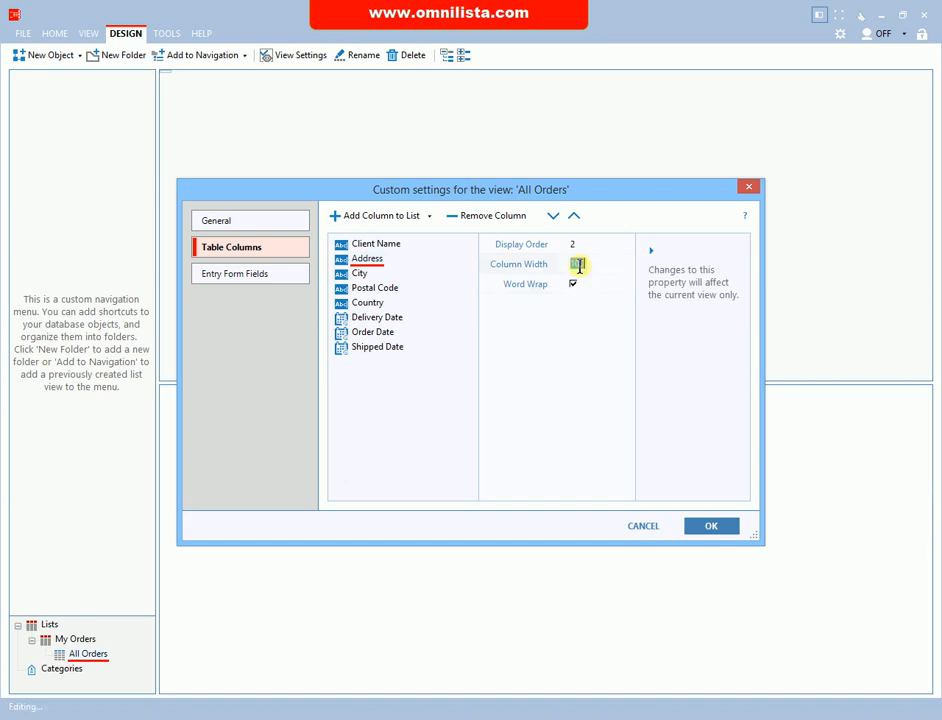
{"action": "type", "text": "200"}
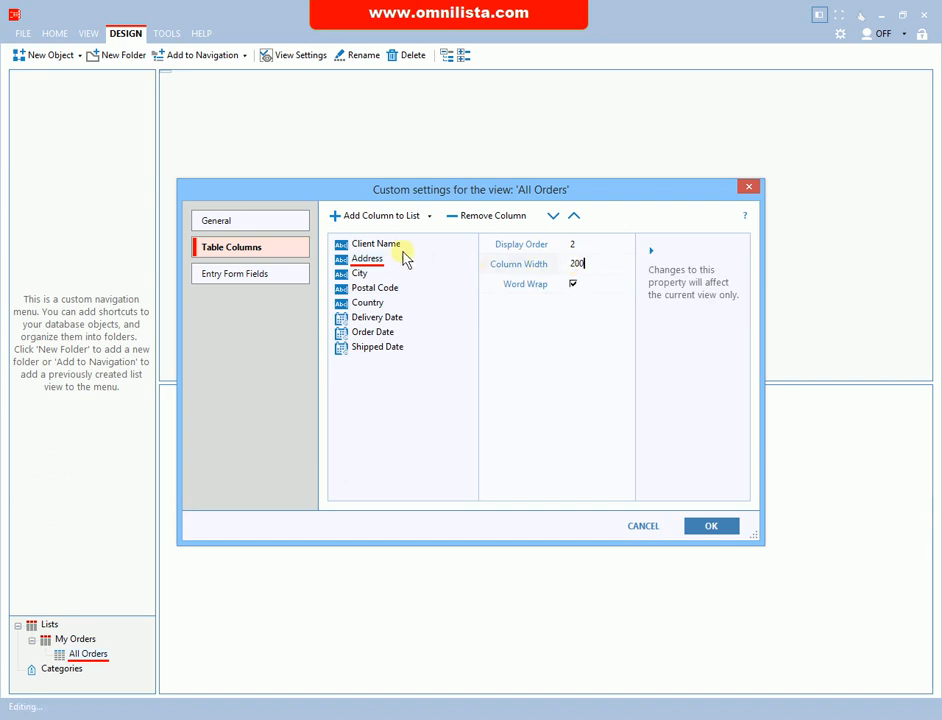
{"action": "left_click", "coordinate": [385, 243]}
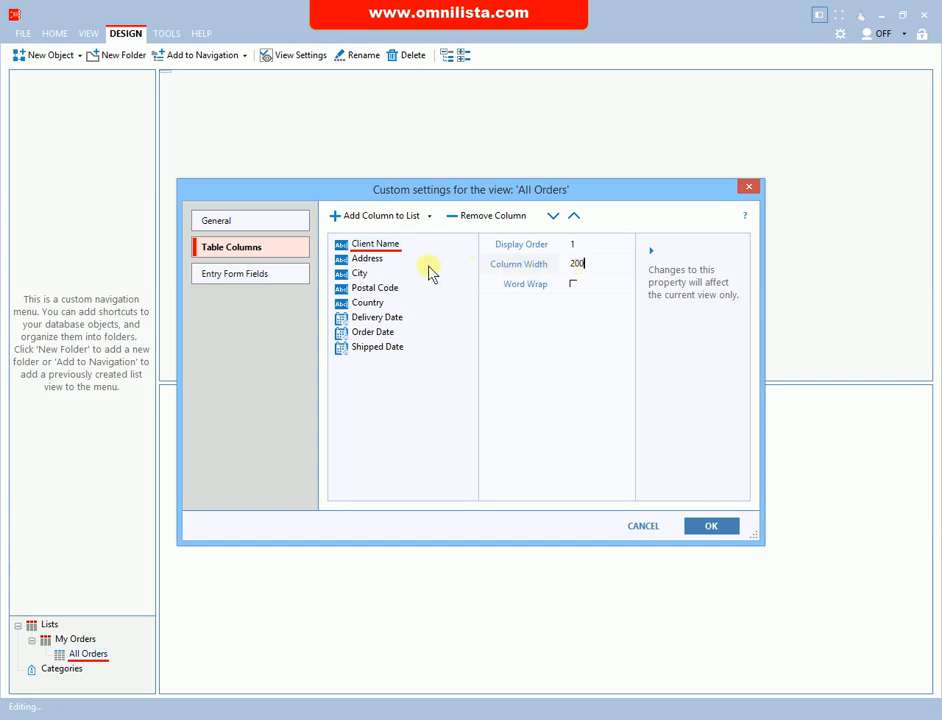
Step: Add the Client Name, Address, City, Postal Code and Country fields, in that order, to the All Orders entry form
{"action": "left_click", "coordinate": [263, 281]}
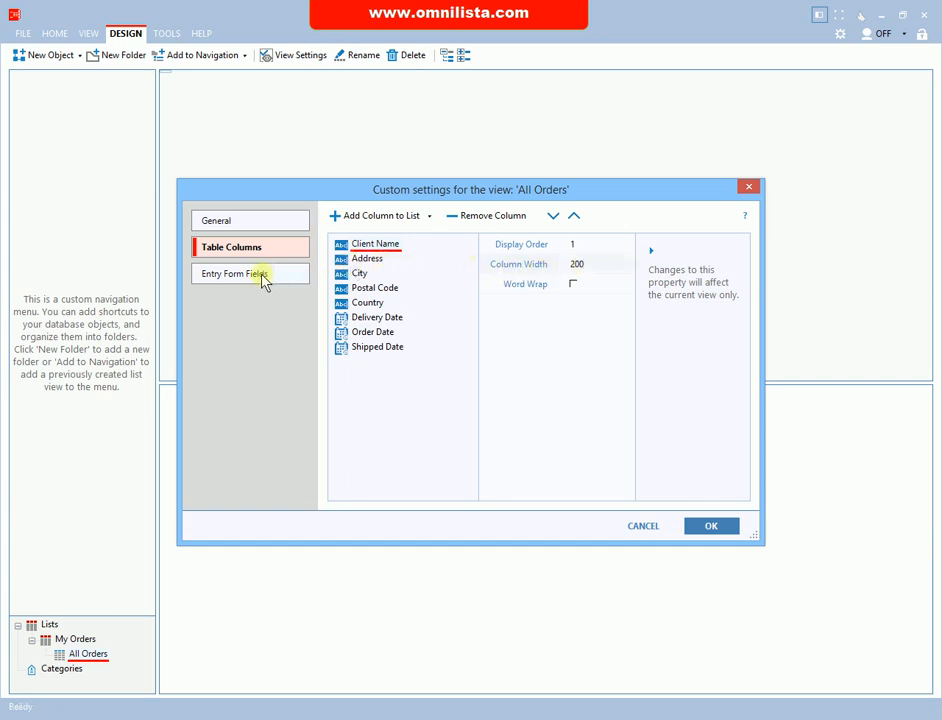
{"action": "left_click", "coordinate": [263, 281]}
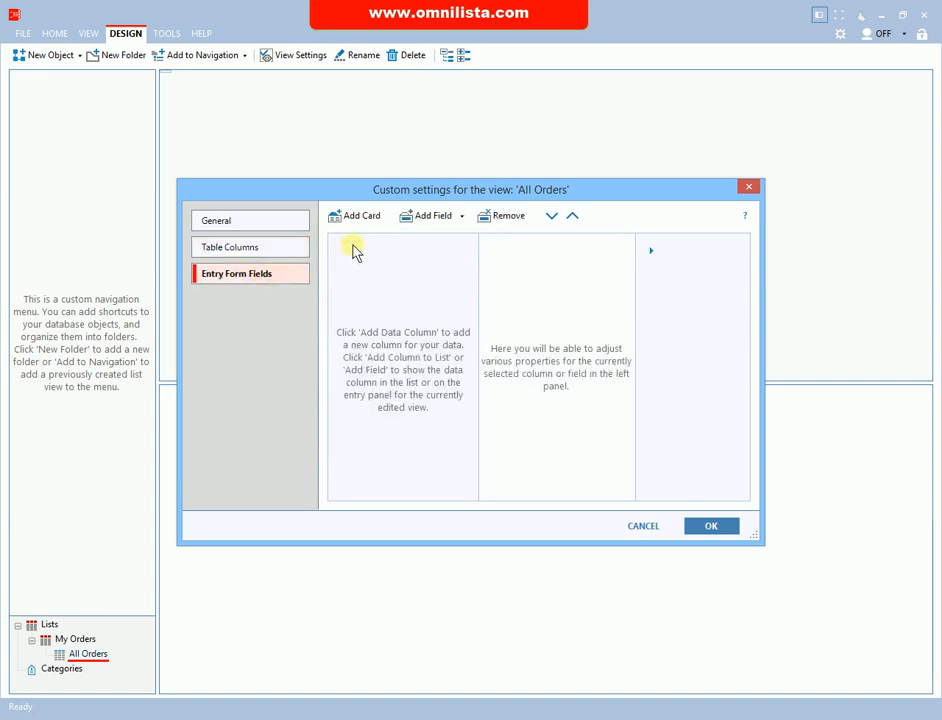
{"action": "left_click", "coordinate": [443, 220]}
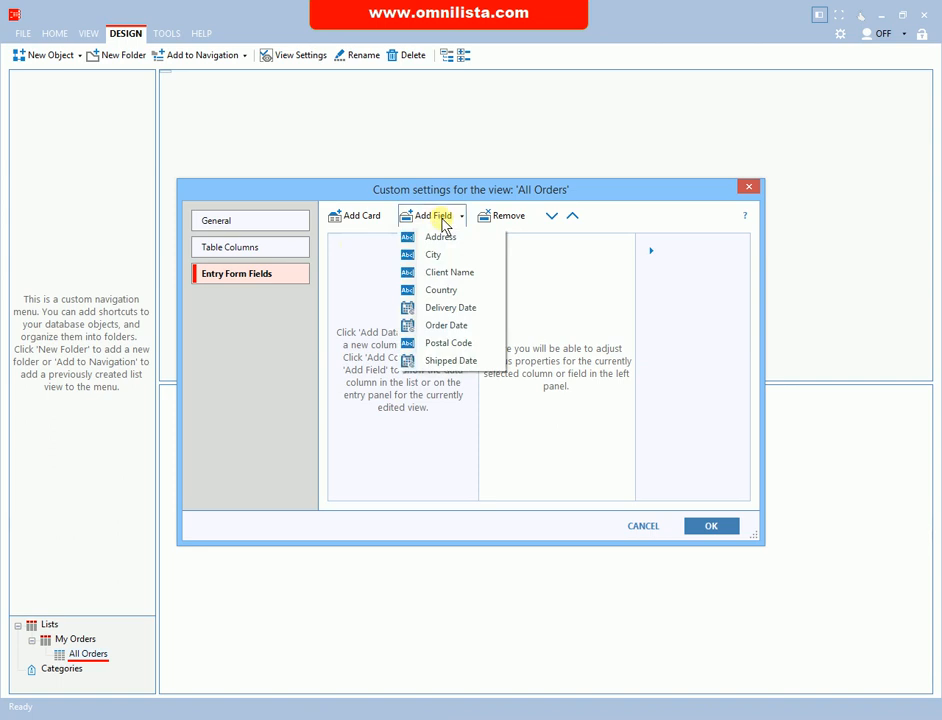
{"action": "left_click", "coordinate": [455, 272]}
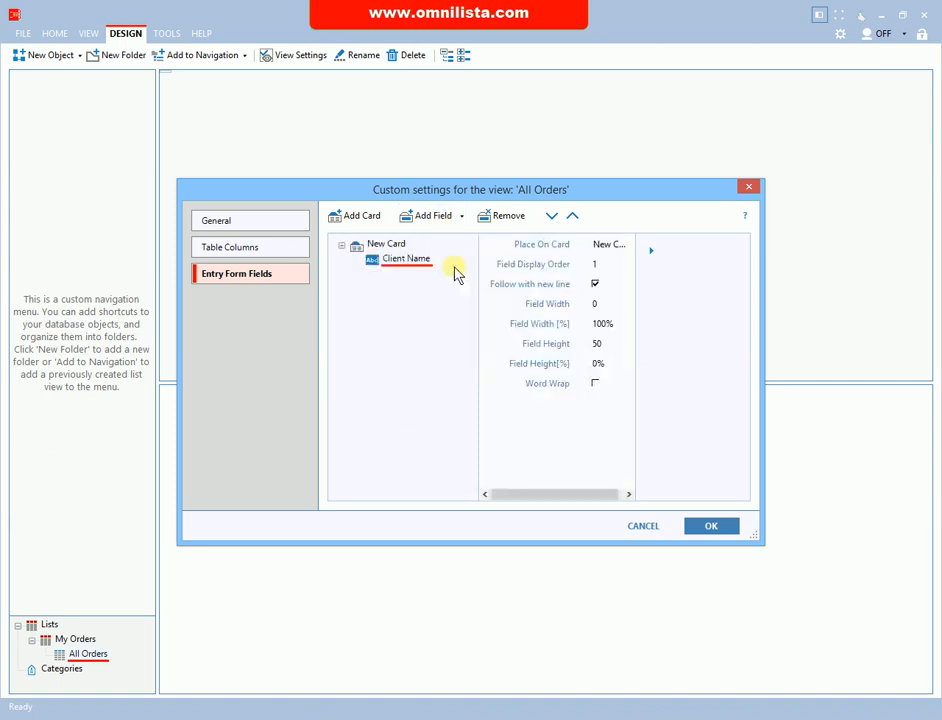
{"action": "left_click", "coordinate": [441, 217]}
{"action": "left_click", "coordinate": [443, 232]}
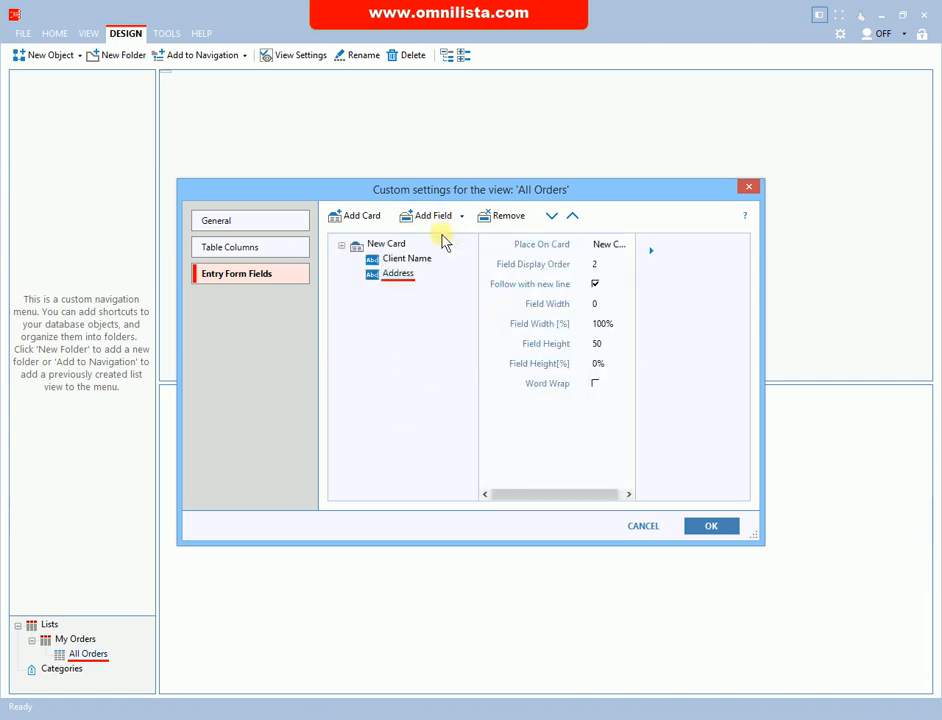
{"action": "left_click", "coordinate": [445, 221]}
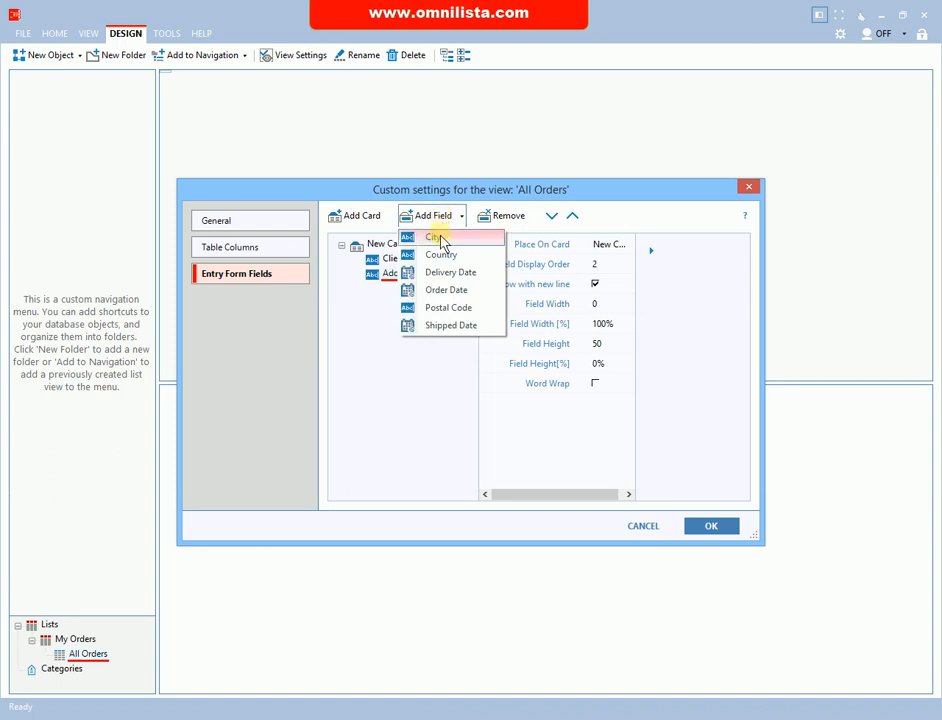
{"action": "left_click", "coordinate": [439, 237]}
{"action": "left_click", "coordinate": [433, 215]}
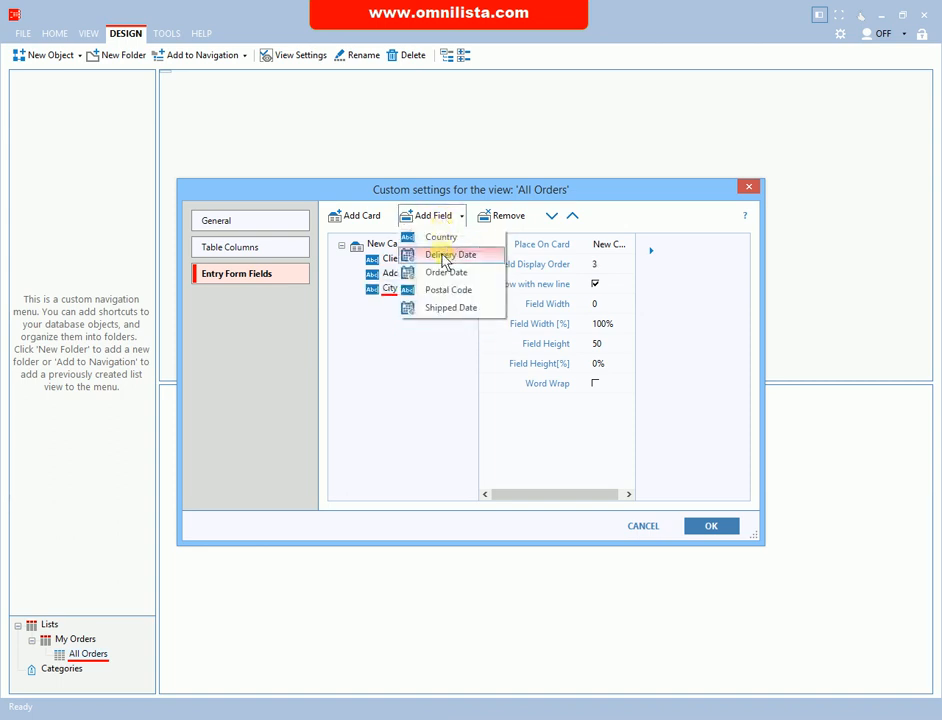
{"action": "left_click", "coordinate": [447, 289]}
{"action": "left_click", "coordinate": [442, 216]}
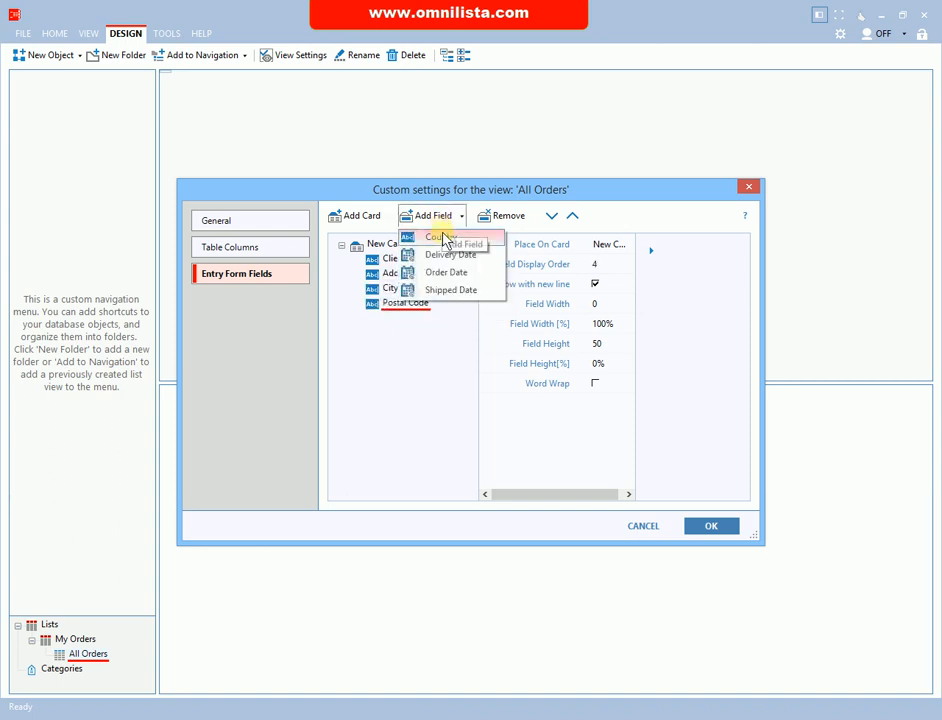
{"action": "left_click", "coordinate": [441, 237]}
Step: Add the Delivery Date, Order Date and Shipped Date fields to the entry form
{"action": "left_click", "coordinate": [442, 215]}
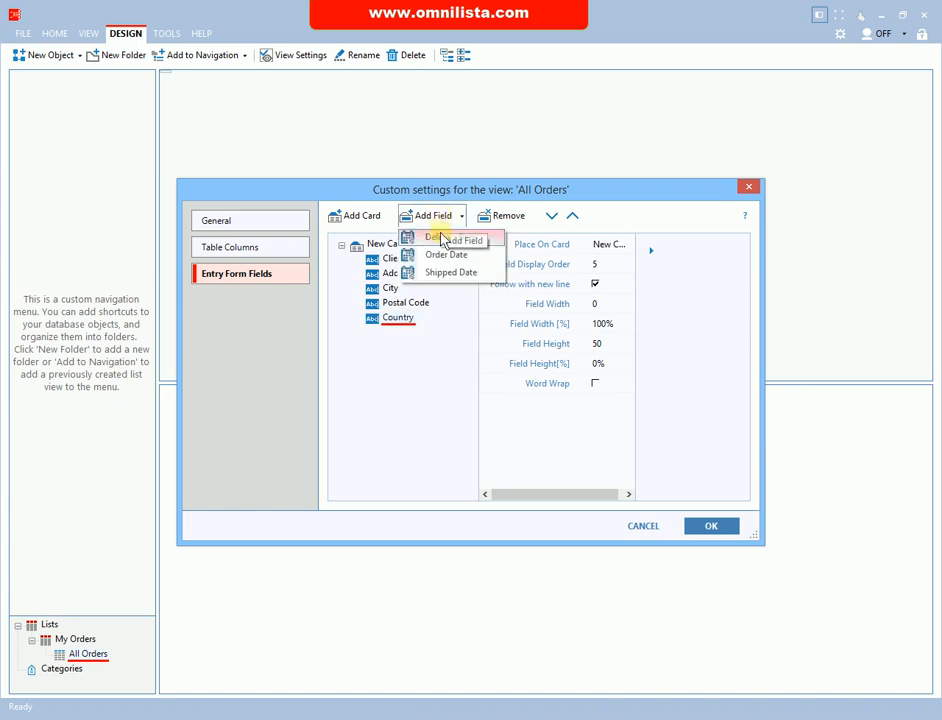
{"action": "left_click", "coordinate": [441, 237]}
{"action": "left_click", "coordinate": [442, 216]}
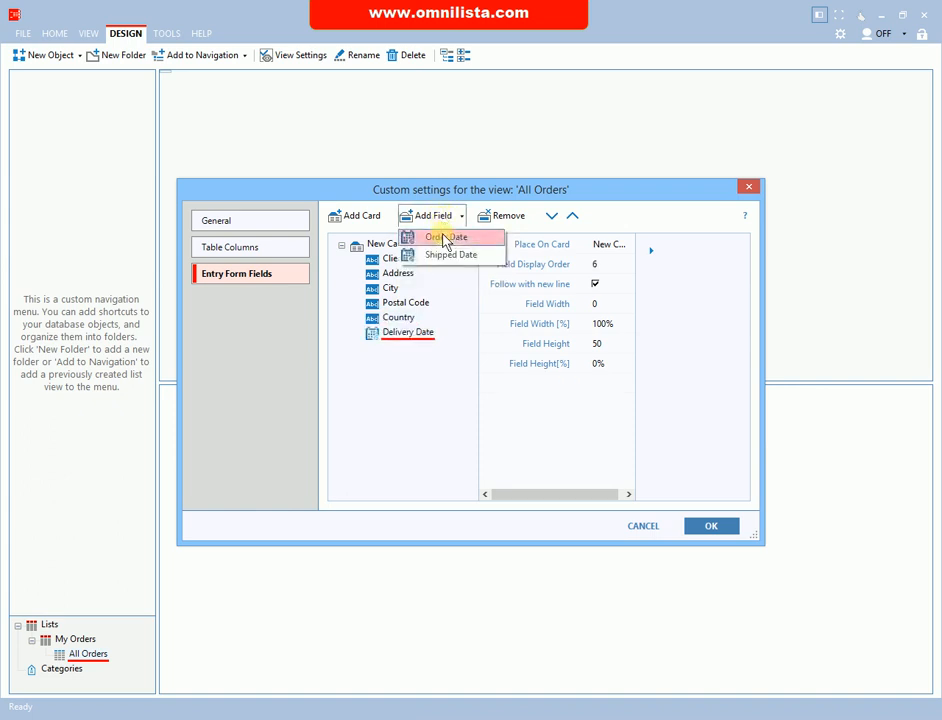
{"action": "left_click", "coordinate": [441, 237]}
{"action": "left_click", "coordinate": [442, 216]}
{"action": "left_click", "coordinate": [441, 237]}
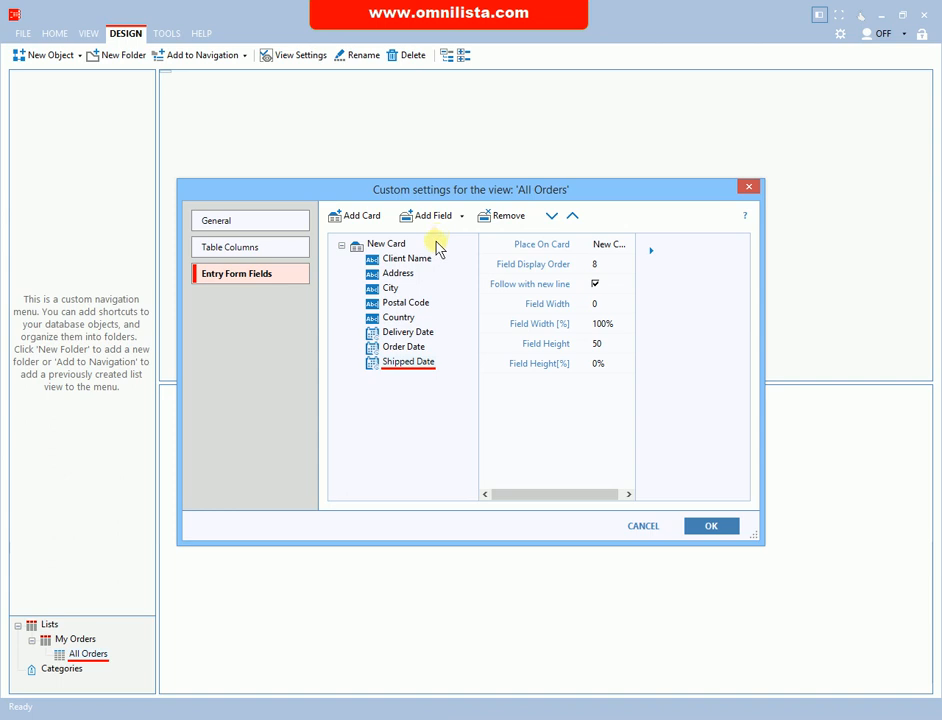
Step: Reorder the entry form's date fields as Order Date, Shipped Date, Delivery Date
{"action": "left_click", "coordinate": [410, 346]}
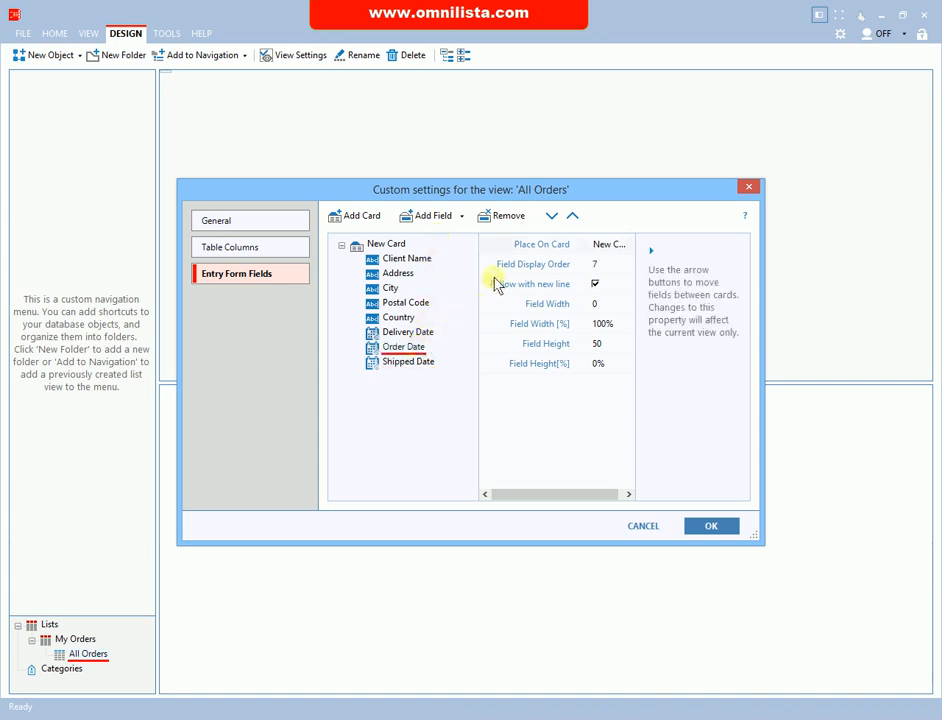
{"action": "left_click", "coordinate": [573, 217]}
{"action": "left_click", "coordinate": [405, 347]}
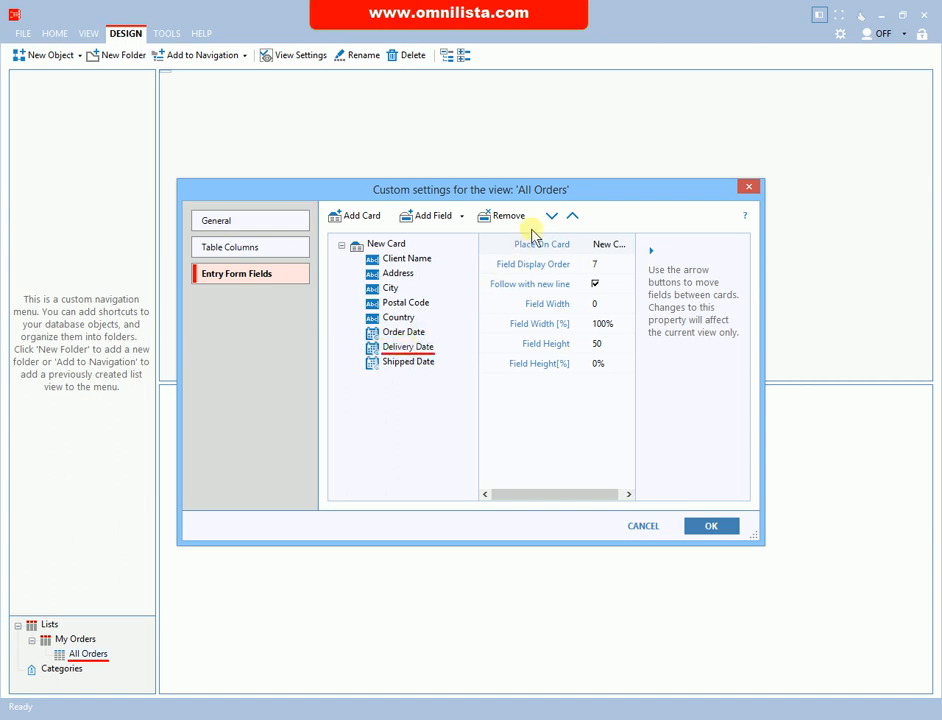
{"action": "left_click", "coordinate": [551, 216]}
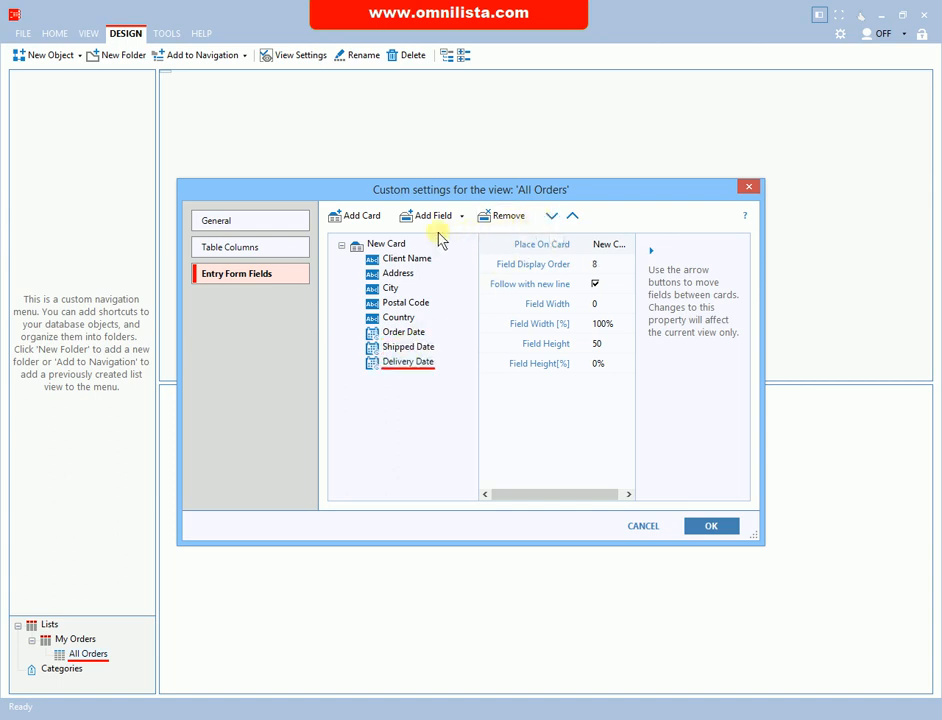
Step: Rename the entry form's card to General
{"action": "left_click", "coordinate": [392, 244]}
{"action": "left_click", "coordinate": [600, 249]}
{"action": "left_click_drag", "start_coordinate": [598, 243], "coordinate": [561, 243]}
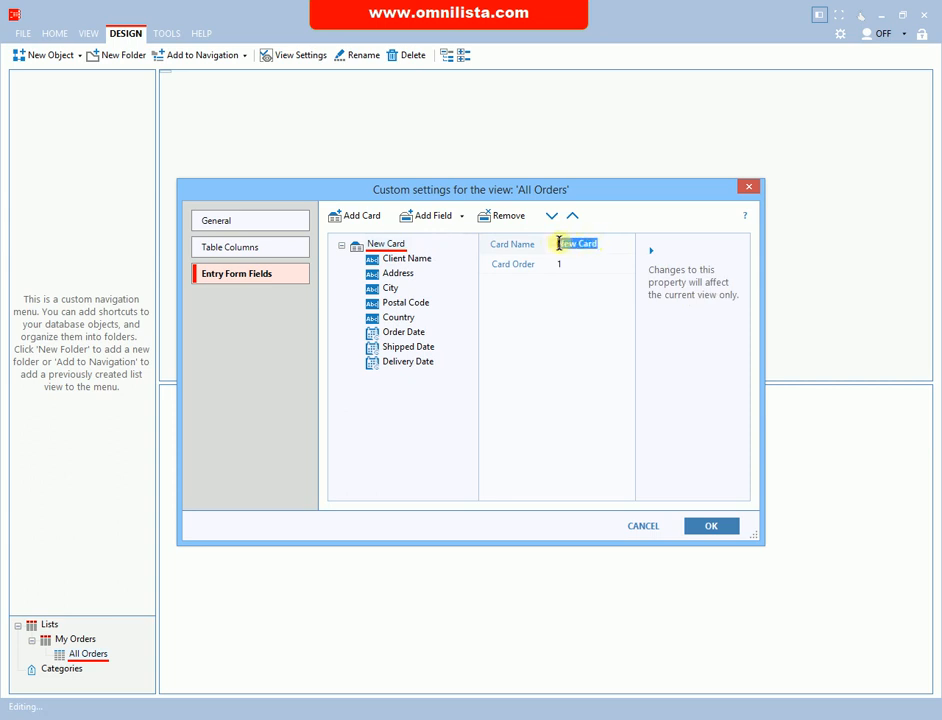
{"action": "type", "text": "General"}
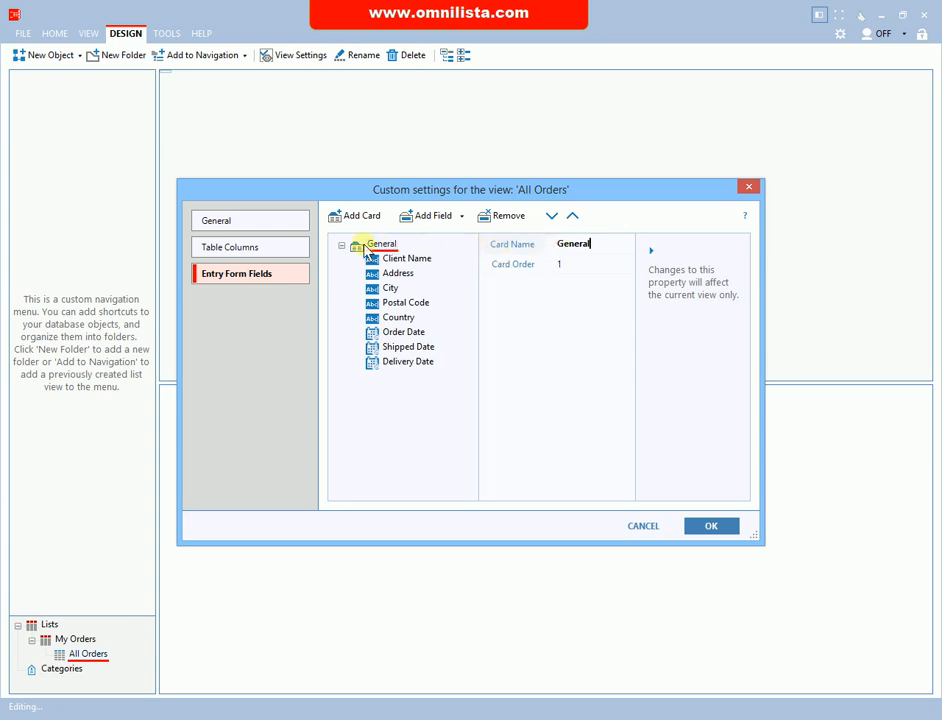
Step: Move the Delivery Date table column down to display order 8, after Shipped Date, and save the view settings
{"action": "left_click", "coordinate": [282, 254]}
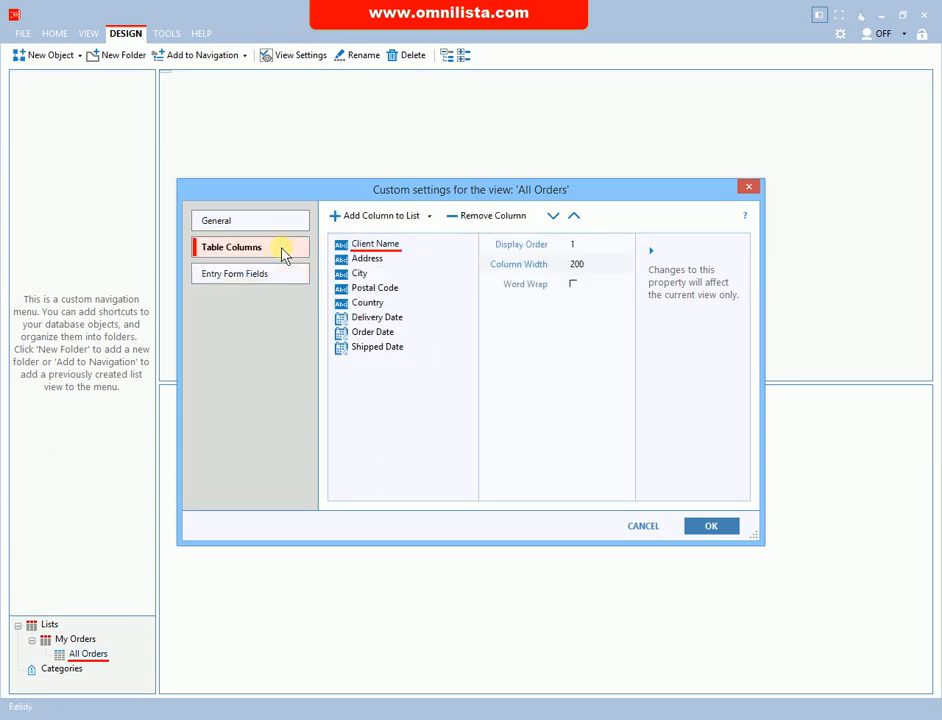
{"action": "left_click", "coordinate": [380, 317]}
{"action": "left_click", "coordinate": [553, 218]}
{"action": "left_click", "coordinate": [555, 218]}
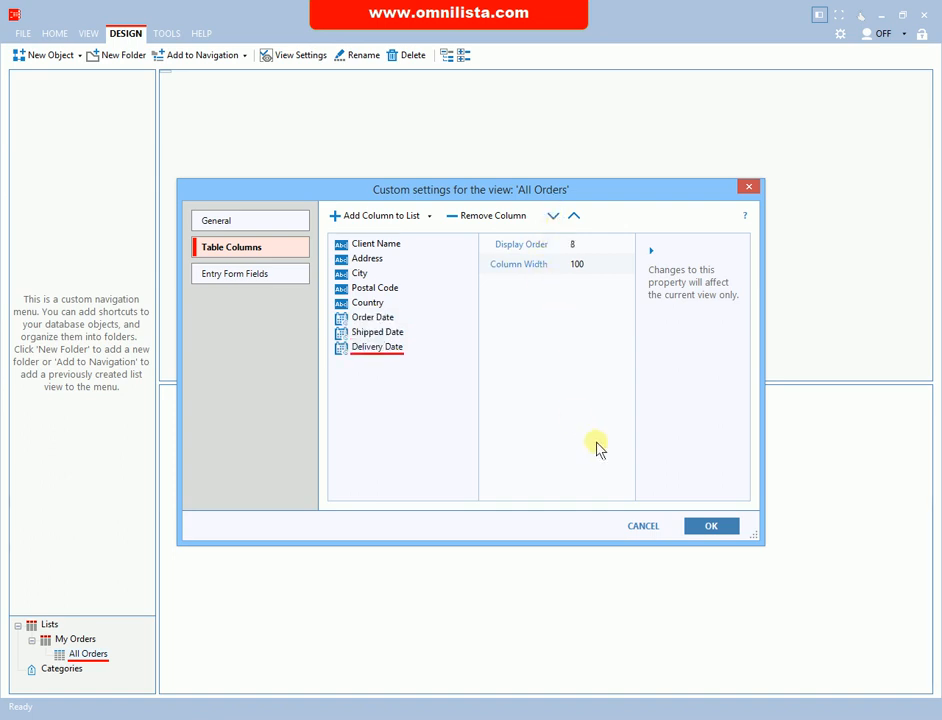
{"action": "left_click", "coordinate": [704, 528]}
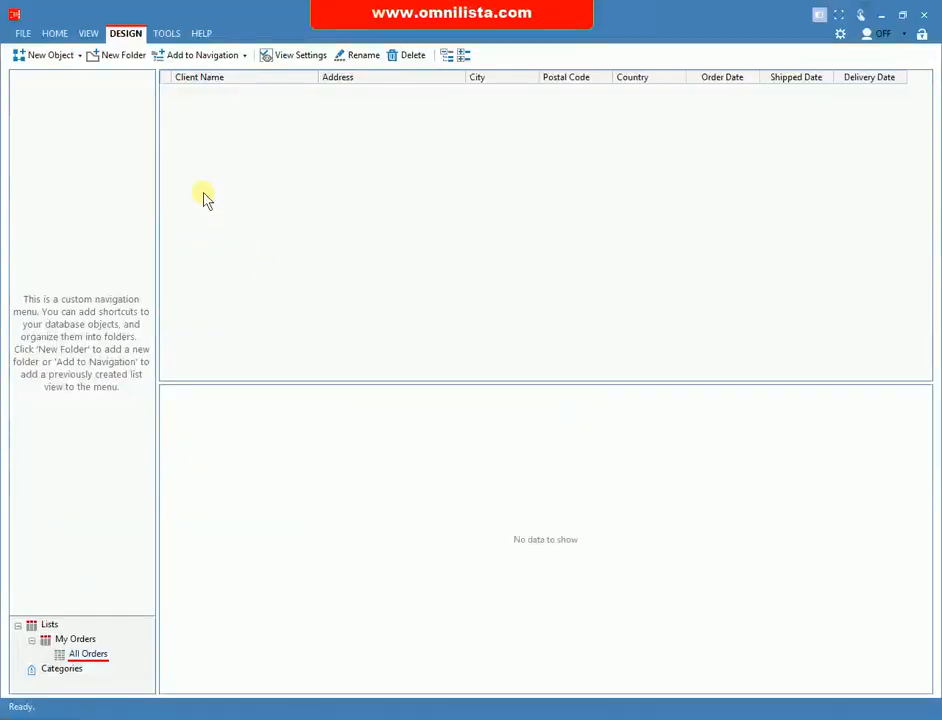
Step: Create a navigation folder named Favourites
{"action": "left_click", "coordinate": [128, 55]}
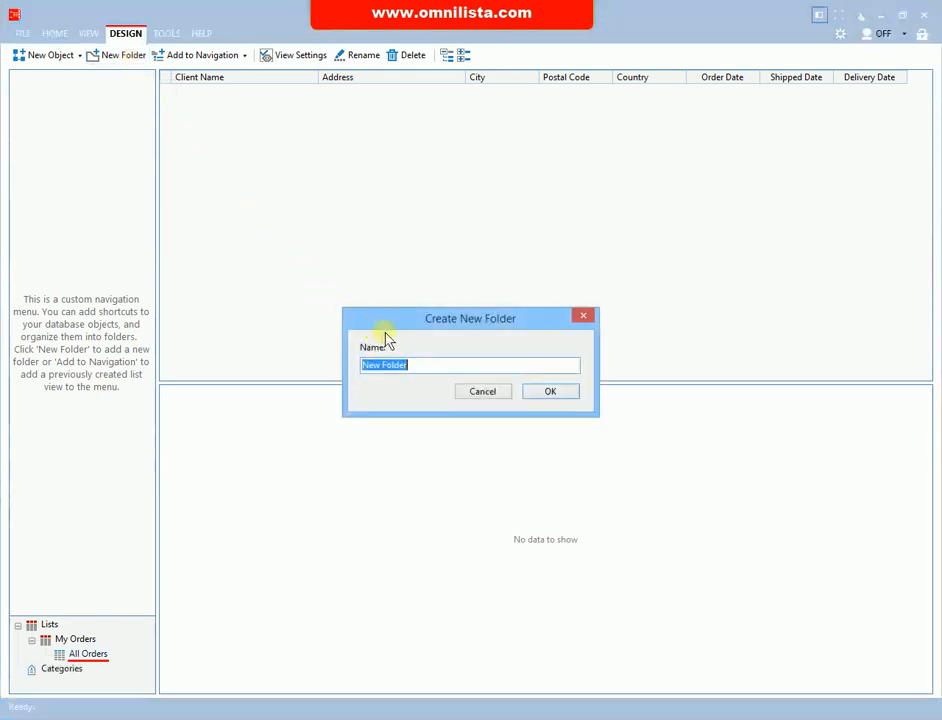
{"action": "type", "text": "Favourites"}
{"action": "left_click", "coordinate": [549, 391]}
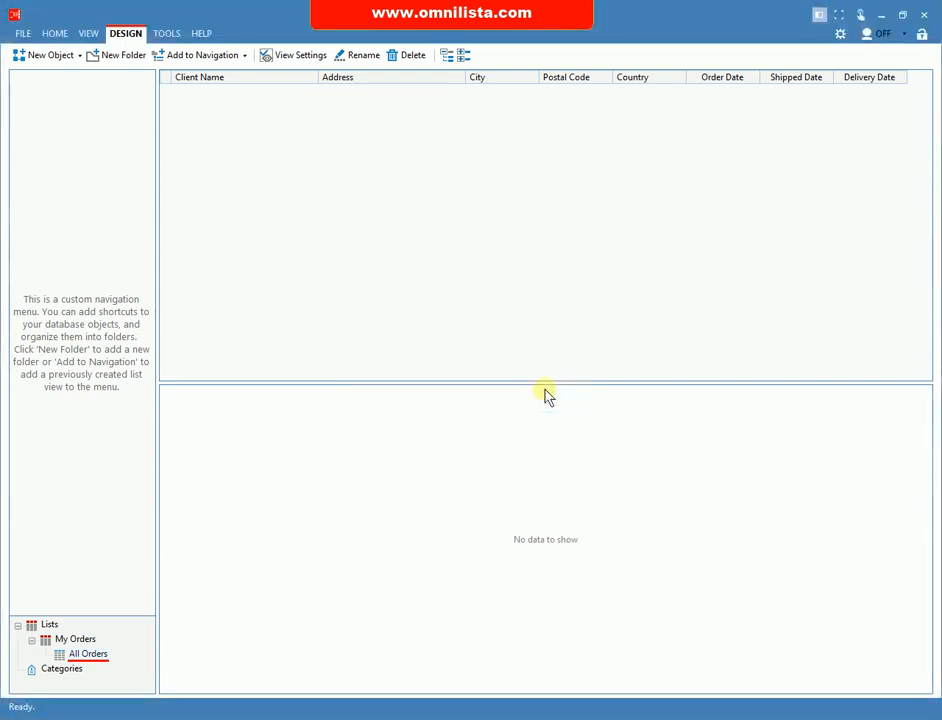
Step: Add the All Orders view to the Favourites folder of the navigation menu
{"action": "left_click", "coordinate": [92, 656]}
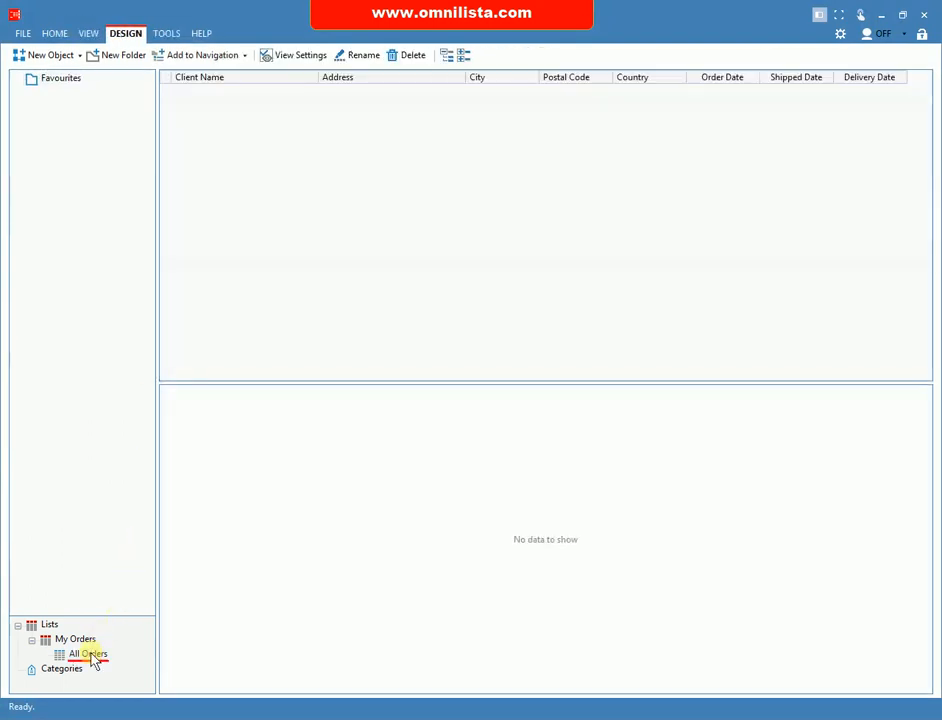
{"action": "right_click", "coordinate": [93, 658]}
{"action": "mouse_move", "coordinate": [228, 664]}
{"action": "left_click", "coordinate": [287, 659]}
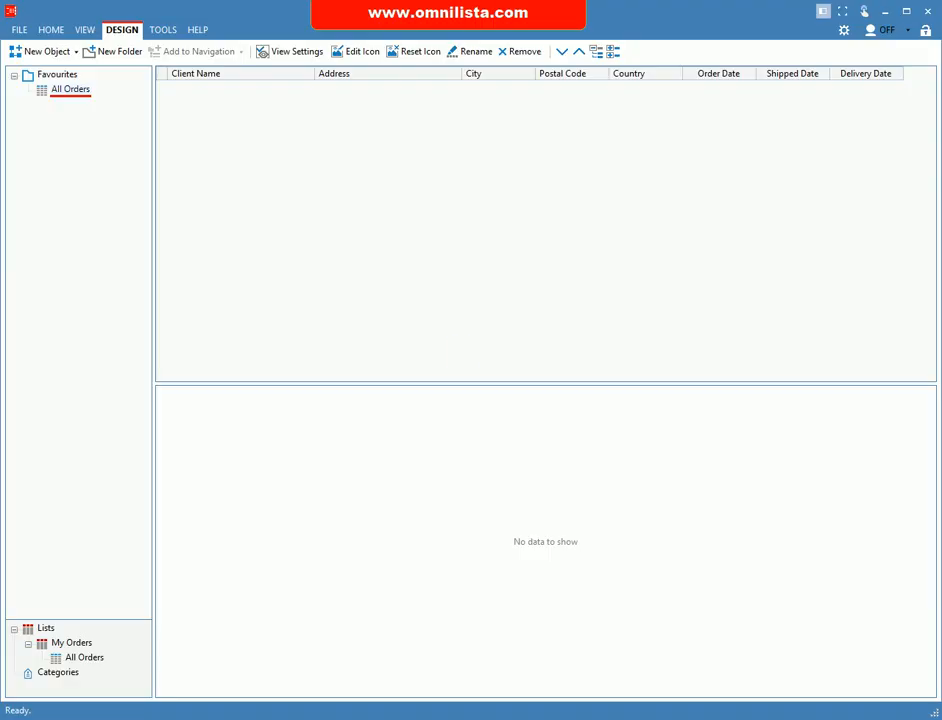
Step: Set up a CSV import from f:\orders.csv with the yy/MM/dd date format
{"action": "left_click", "coordinate": [161, 29]}
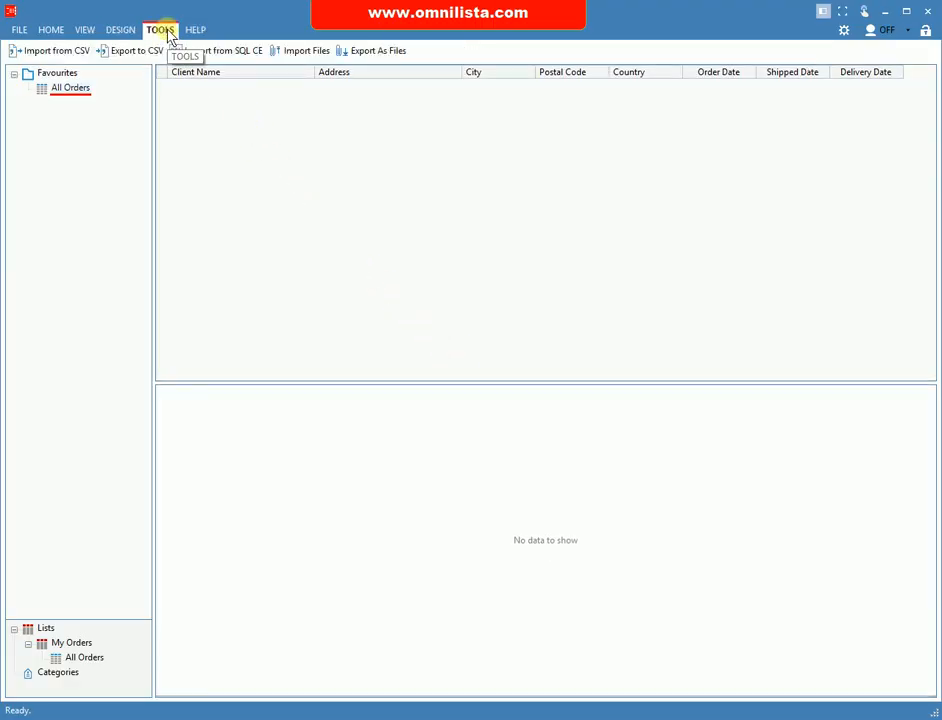
{"action": "left_click", "coordinate": [78, 54]}
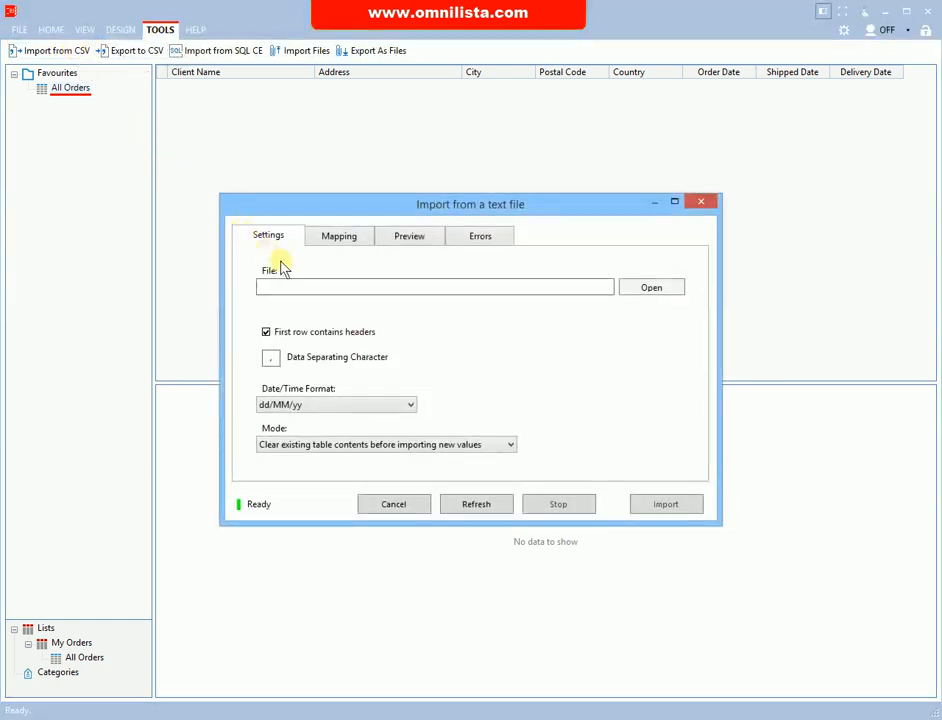
{"action": "left_click", "coordinate": [302, 285]}
{"action": "type", "text": "f:\\orders.csv"}
{"action": "left_click", "coordinate": [352, 408]}
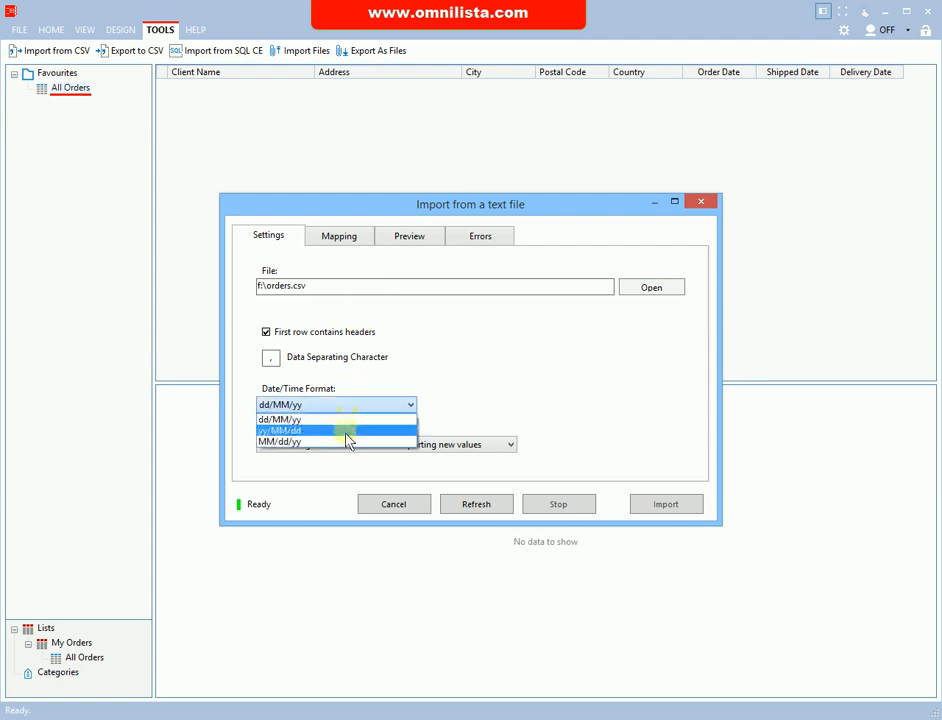
{"action": "left_click", "coordinate": [346, 430]}
{"action": "left_click", "coordinate": [362, 290]}
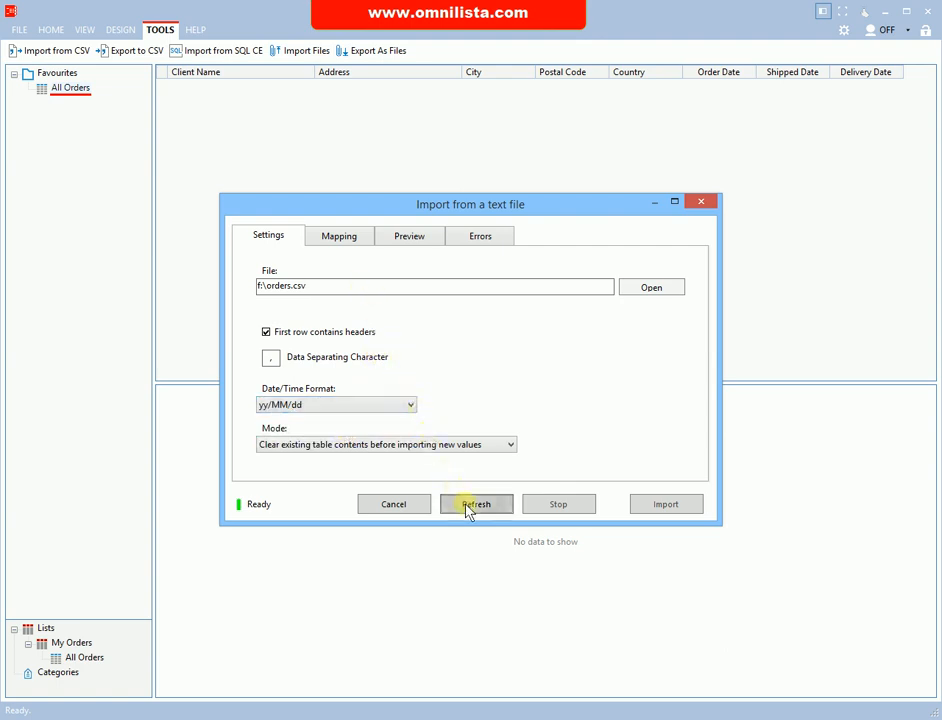
Step: Check the import's column mapping, data preview and errors, and import the orders into the All Orders view
{"action": "left_click", "coordinate": [341, 240]}
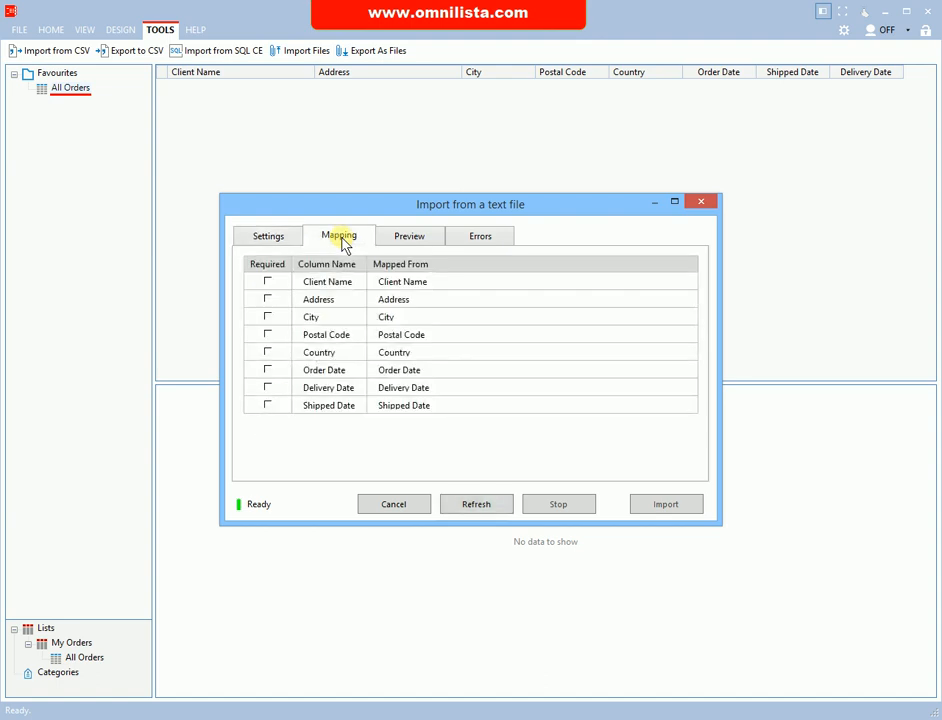
{"action": "left_click", "coordinate": [410, 242]}
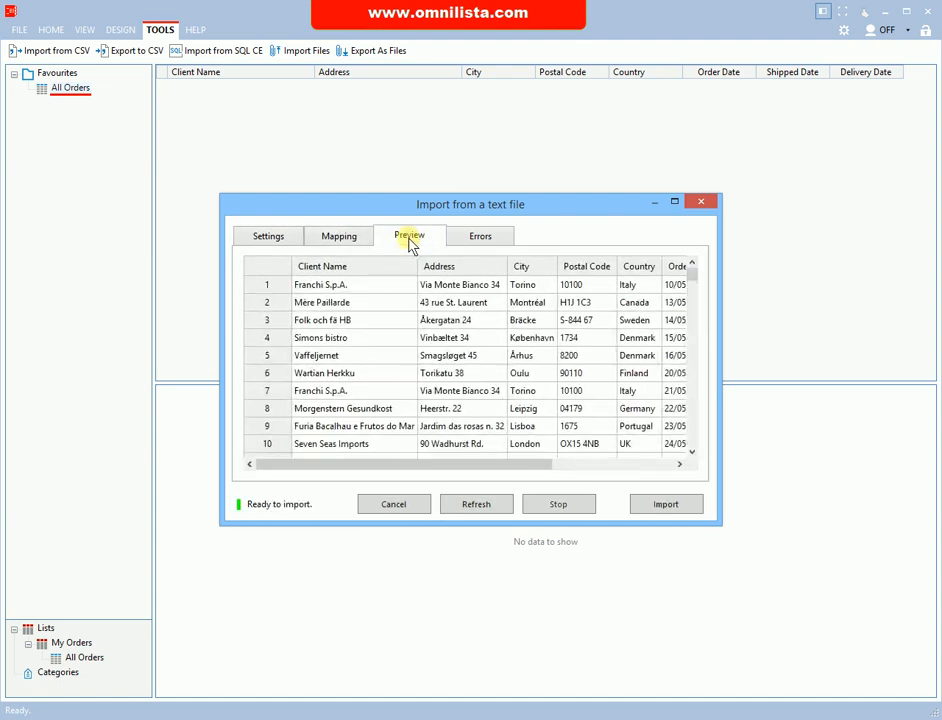
{"action": "left_click", "coordinate": [476, 242]}
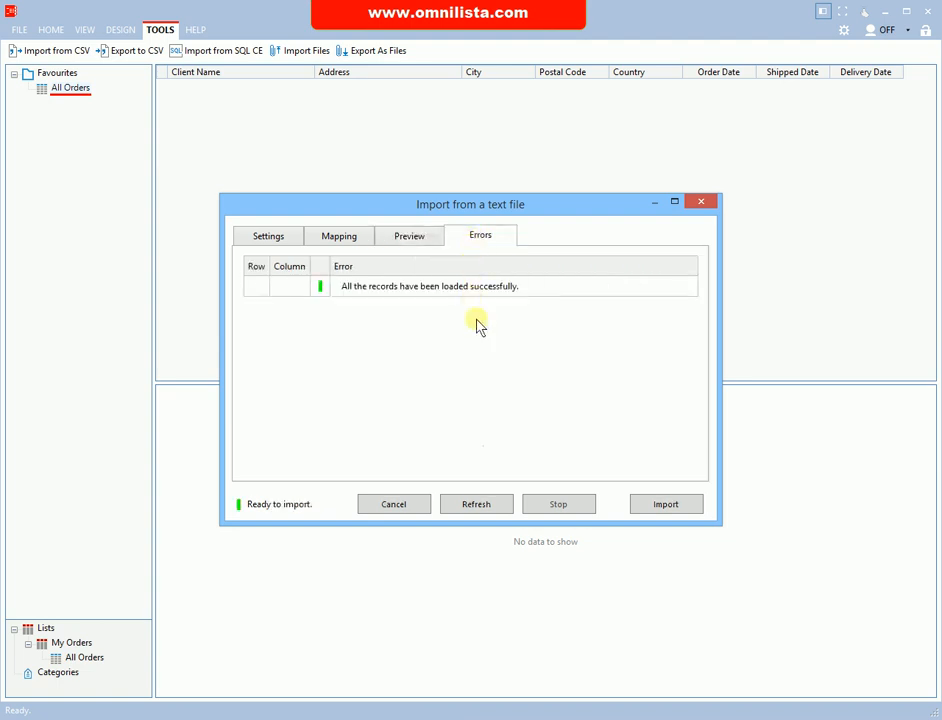
{"action": "left_click", "coordinate": [662, 506]}
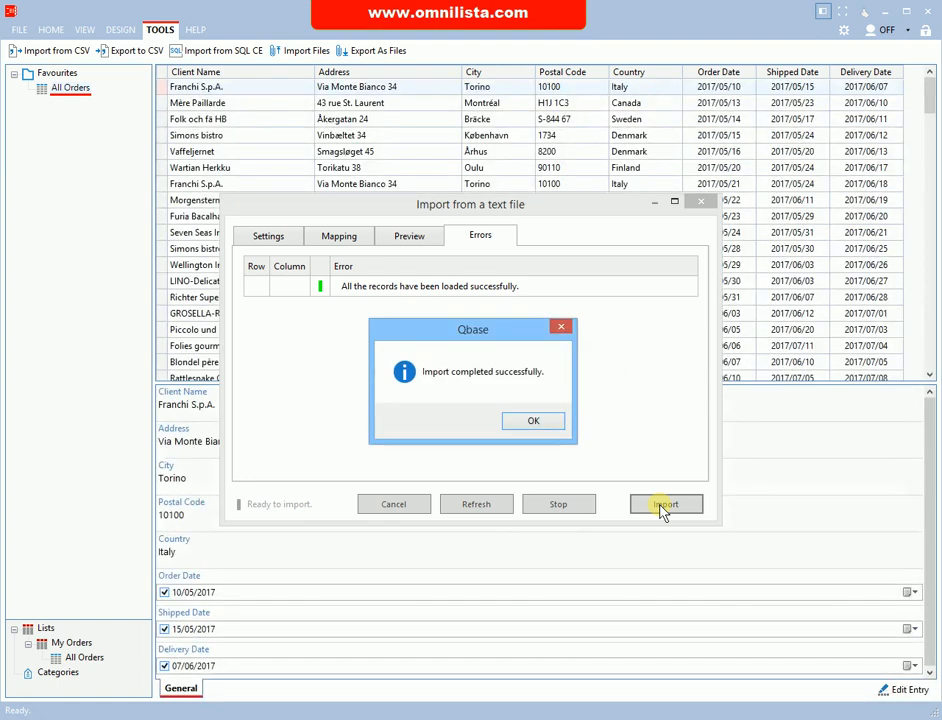
{"action": "left_click", "coordinate": [533, 421]}
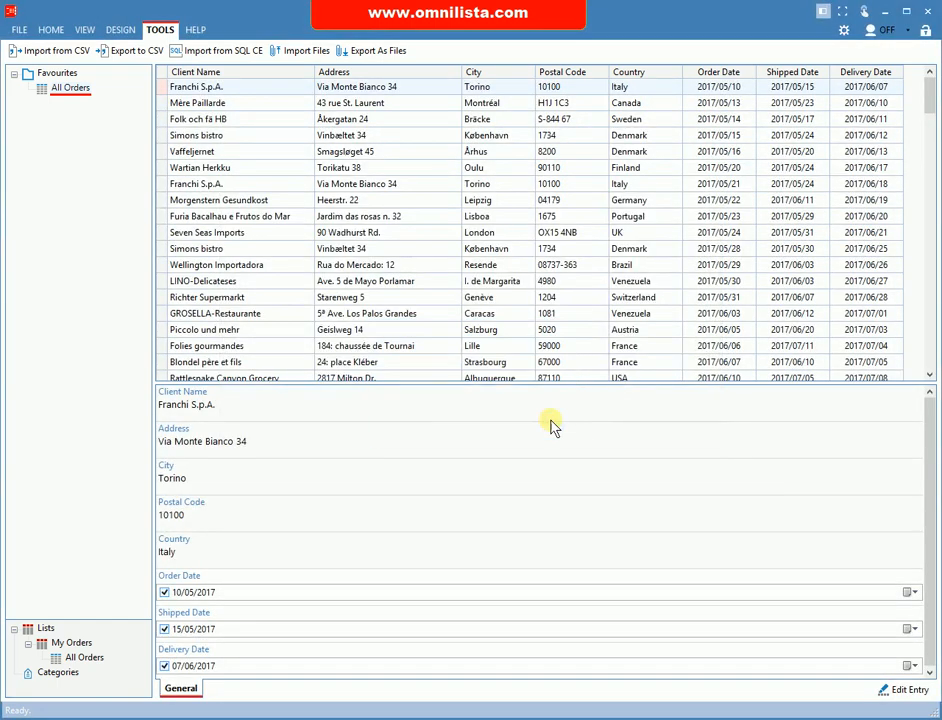